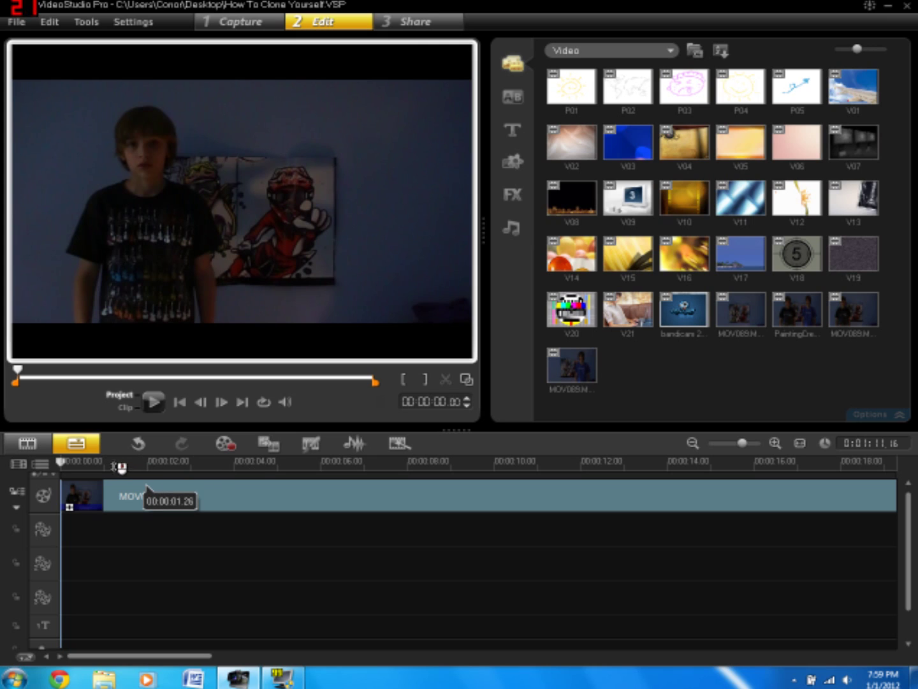
- Play the raw clip on the main track and scrub through its first seconds to review both of the subject's positions
{"action": "left_click", "coordinate": [159, 412]}
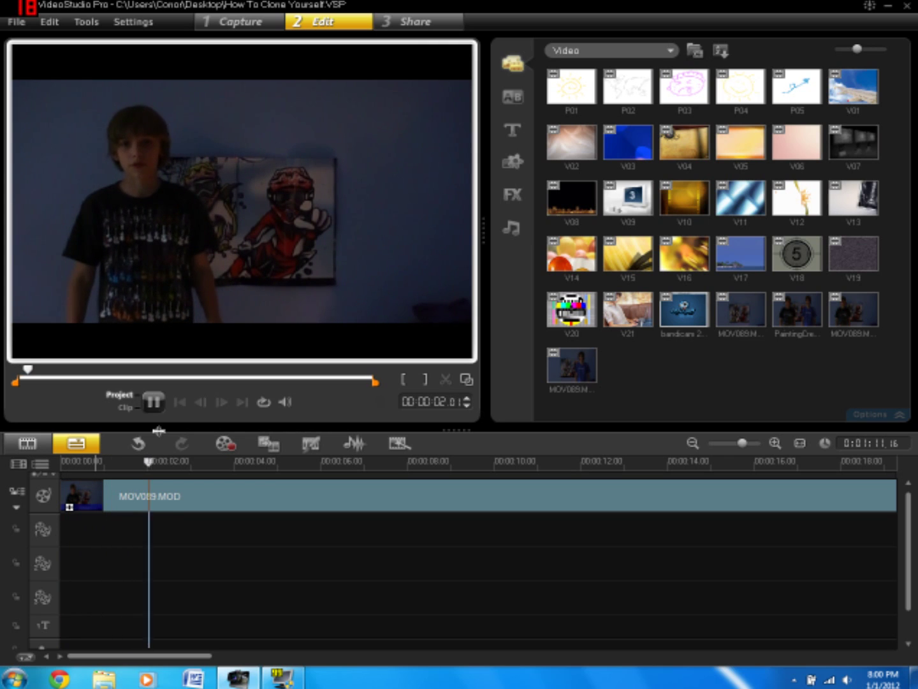
{"action": "left_click_drag", "start_coordinate": [193, 464], "coordinate": [219, 476]}
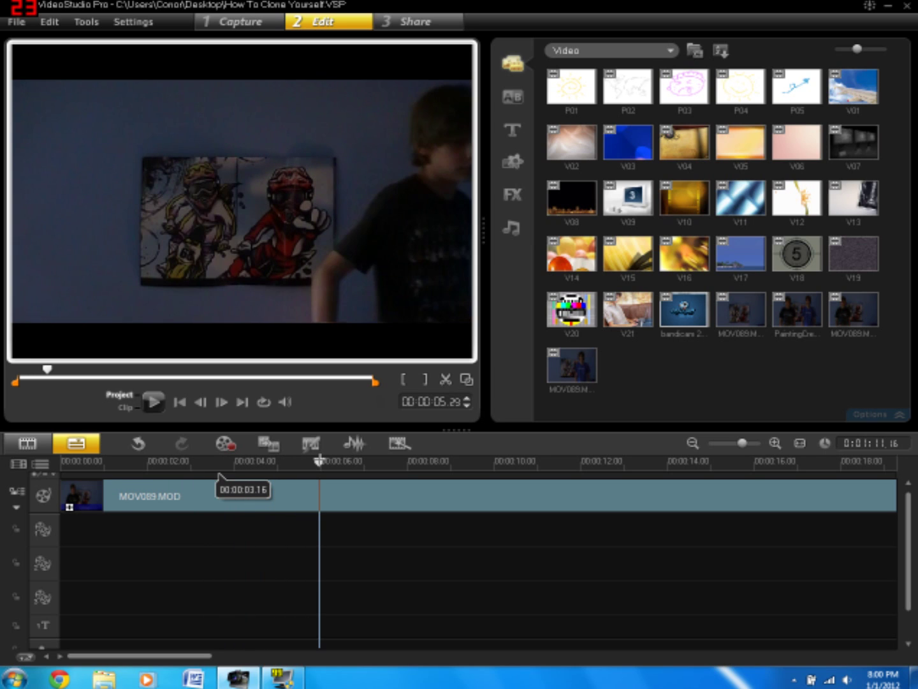
{"action": "left_click_drag", "start_coordinate": [246, 462], "coordinate": [61, 462]}
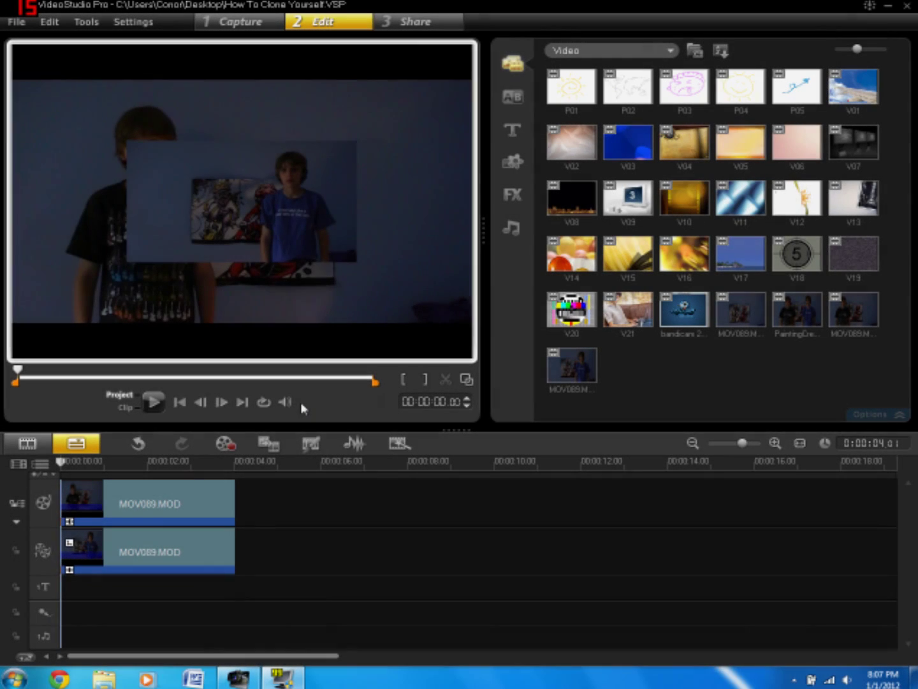
- Preview the stacked main and overlay clips from start to end and return the playhead to the beginning
{"action": "left_click_drag", "start_coordinate": [136, 467], "coordinate": [182, 465]}
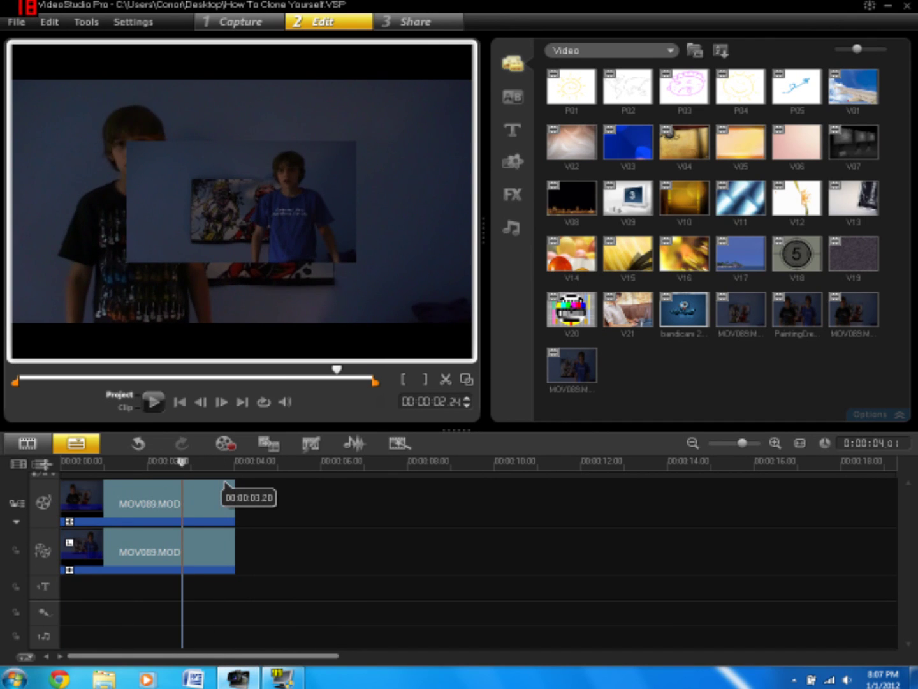
{"action": "key", "text": "Home"}
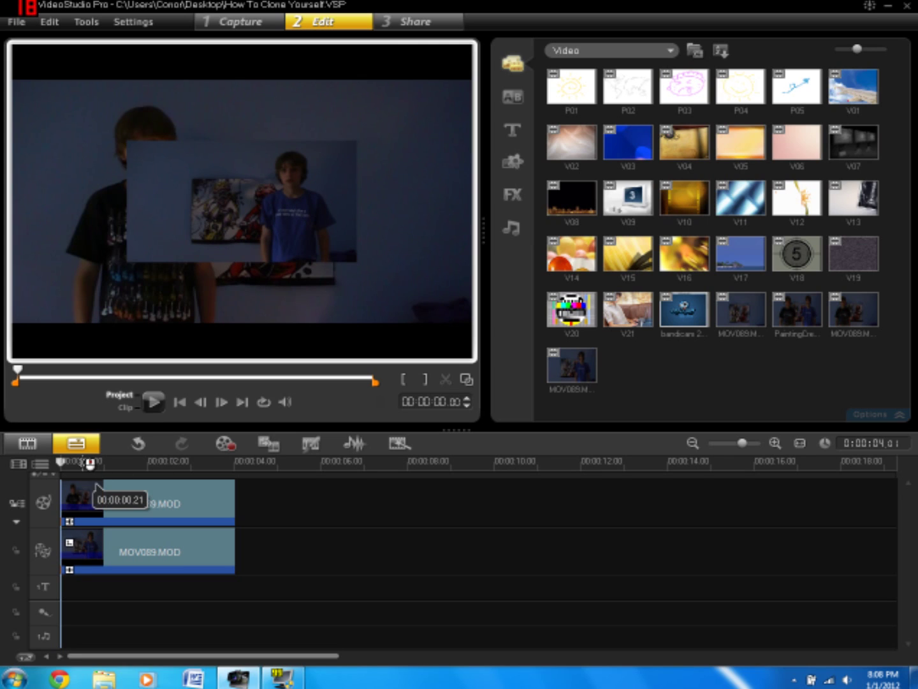
{"action": "left_click", "coordinate": [157, 405]}
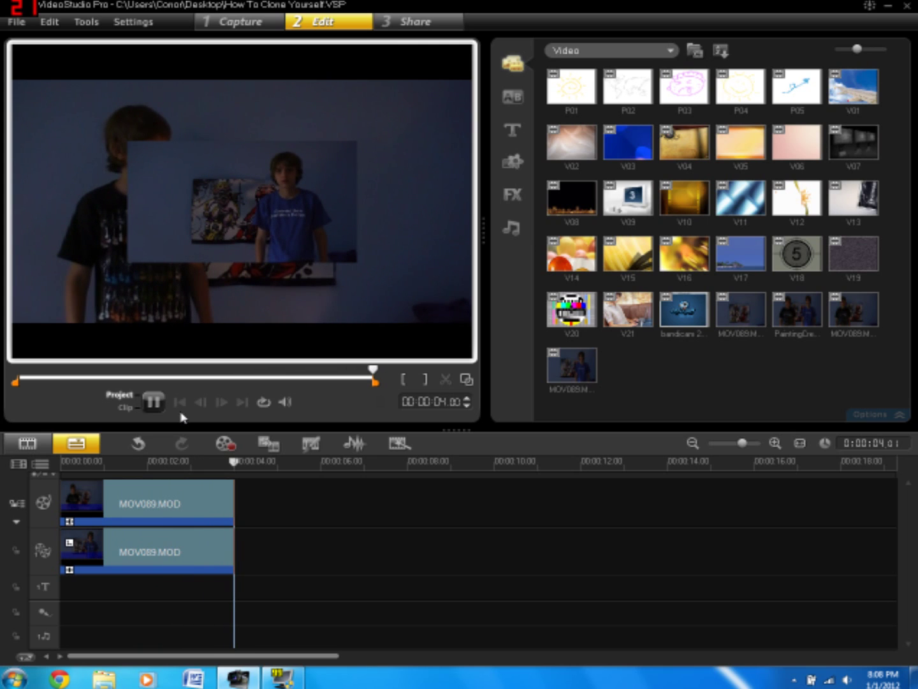
{"action": "left_click_drag", "start_coordinate": [171, 463], "coordinate": [46, 468]}
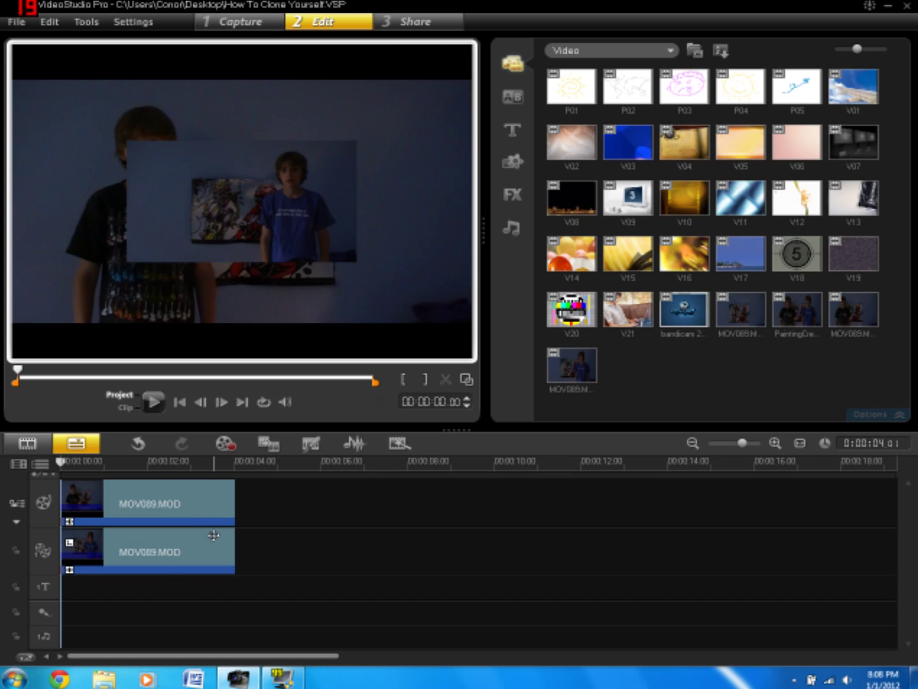
{"action": "left_click_drag", "start_coordinate": [237, 472], "coordinate": [23, 483]}
- Apply the Cropping filter to both the main-track clip and the overlay clip
{"action": "left_click", "coordinate": [520, 194]}
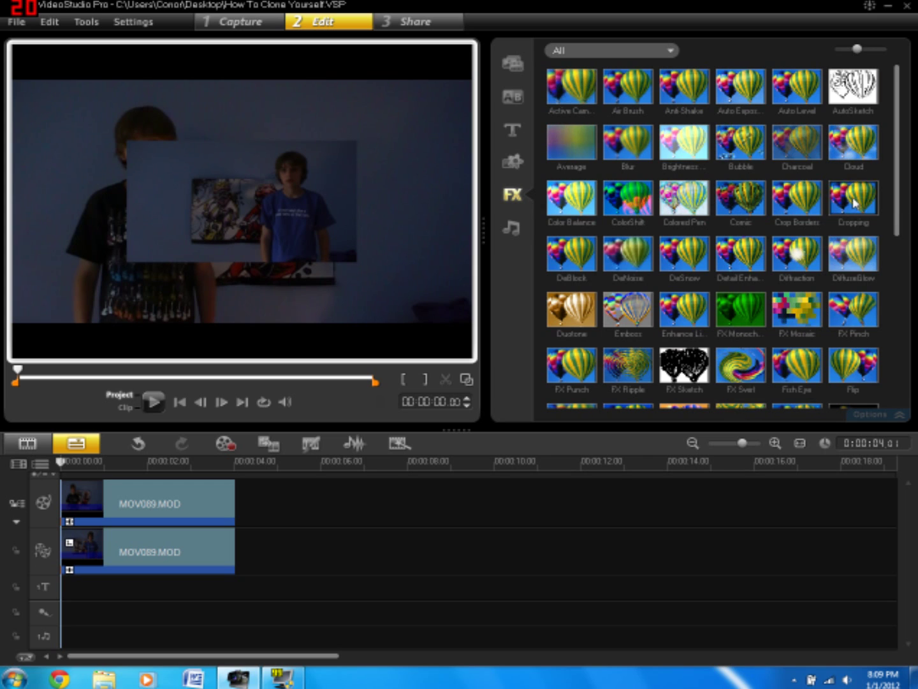
{"action": "left_click_drag", "start_coordinate": [863, 203], "coordinate": [198, 504]}
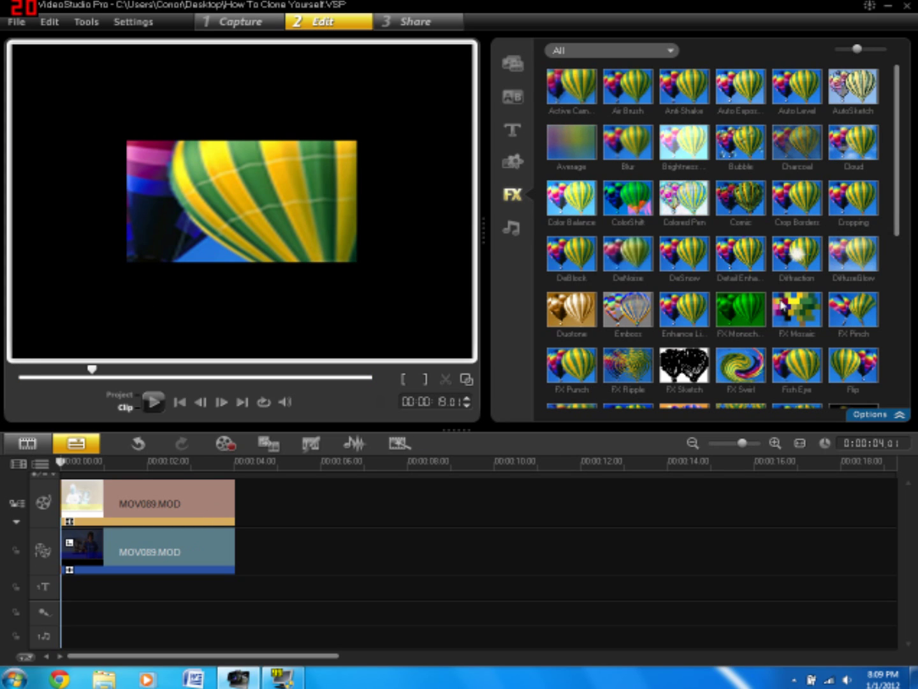
{"action": "left_click_drag", "start_coordinate": [862, 209], "coordinate": [127, 545]}
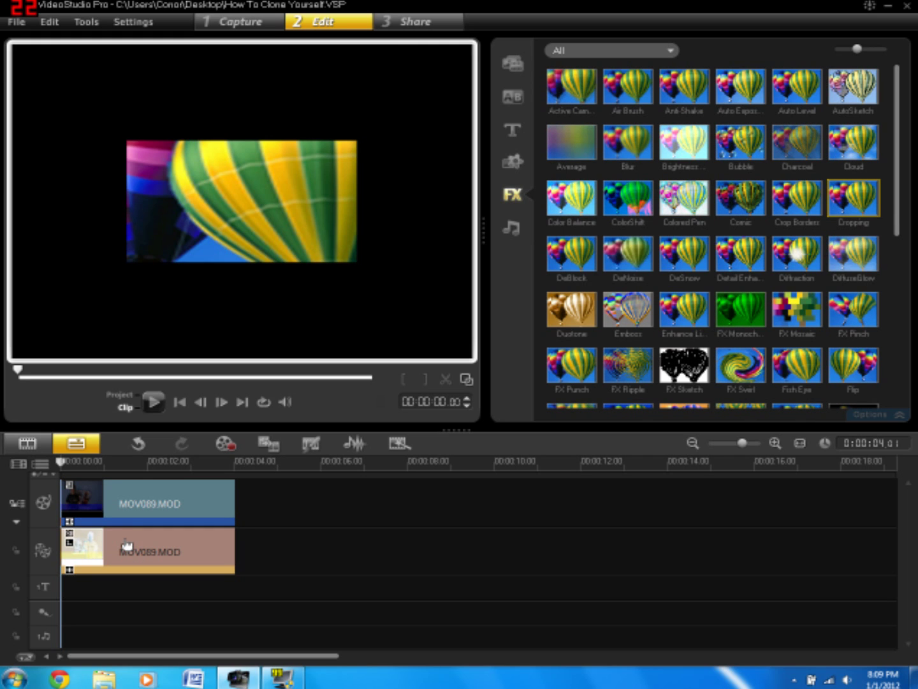
{"action": "left_click", "coordinate": [136, 533]}
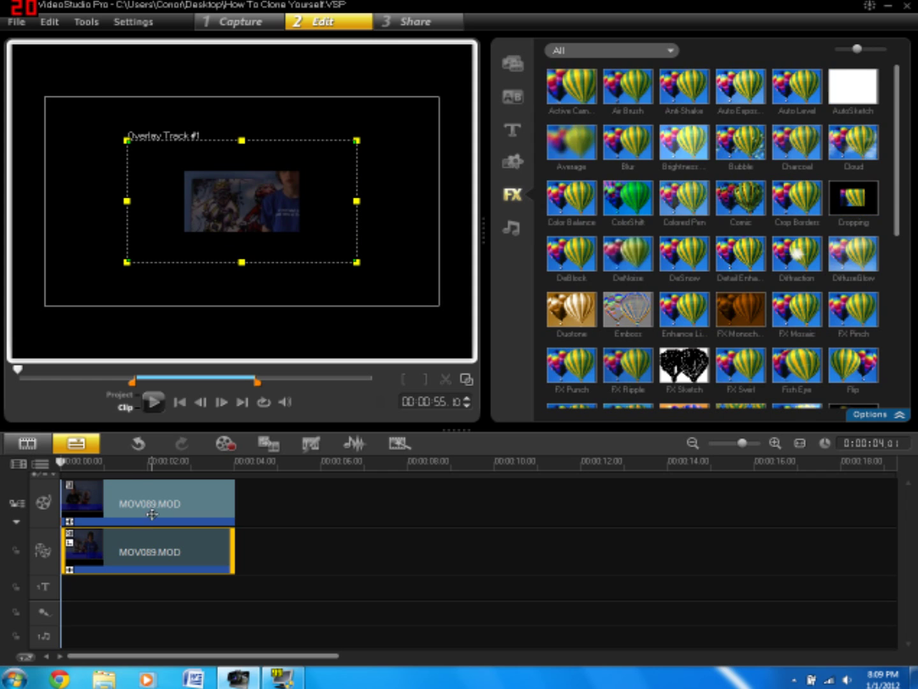
- Open the main-track clip's Cropping filter settings, enable Stationary and turn off Fill color
{"action": "left_click", "coordinate": [152, 513]}
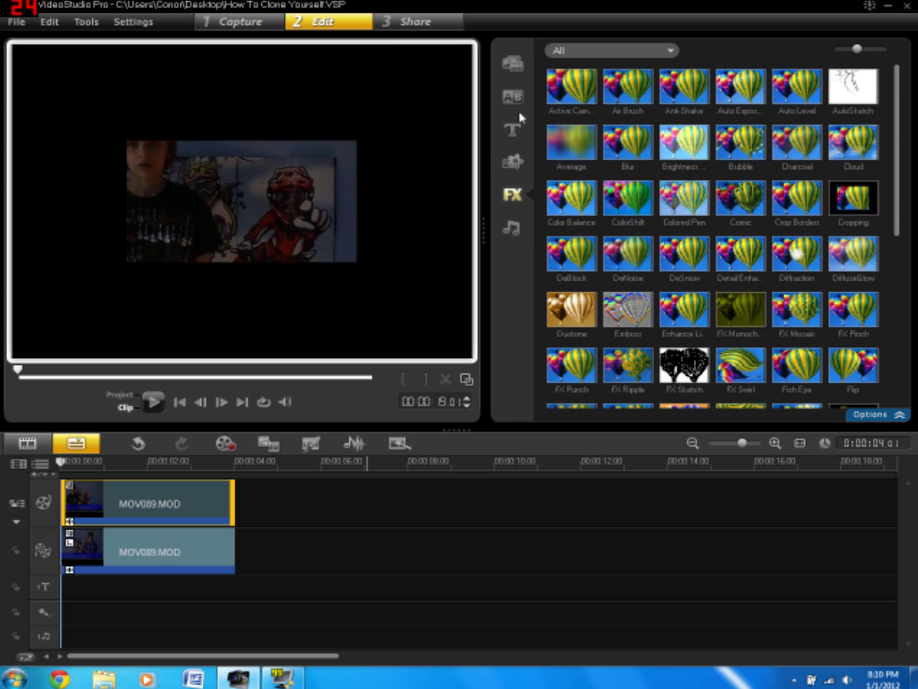
{"action": "left_click", "coordinate": [527, 69]}
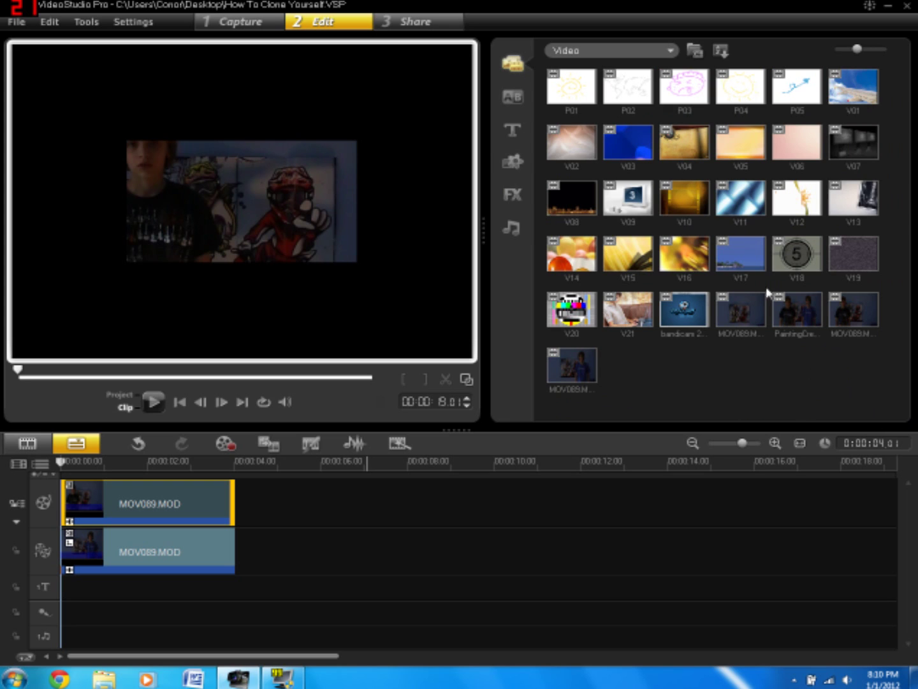
{"action": "left_click", "coordinate": [872, 419]}
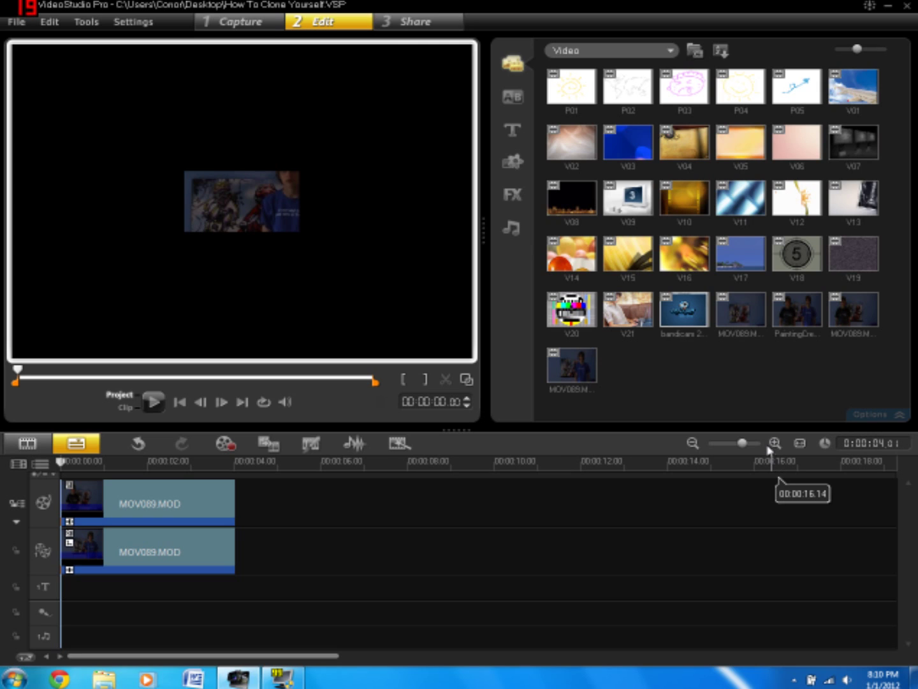
{"action": "left_click", "coordinate": [158, 501]}
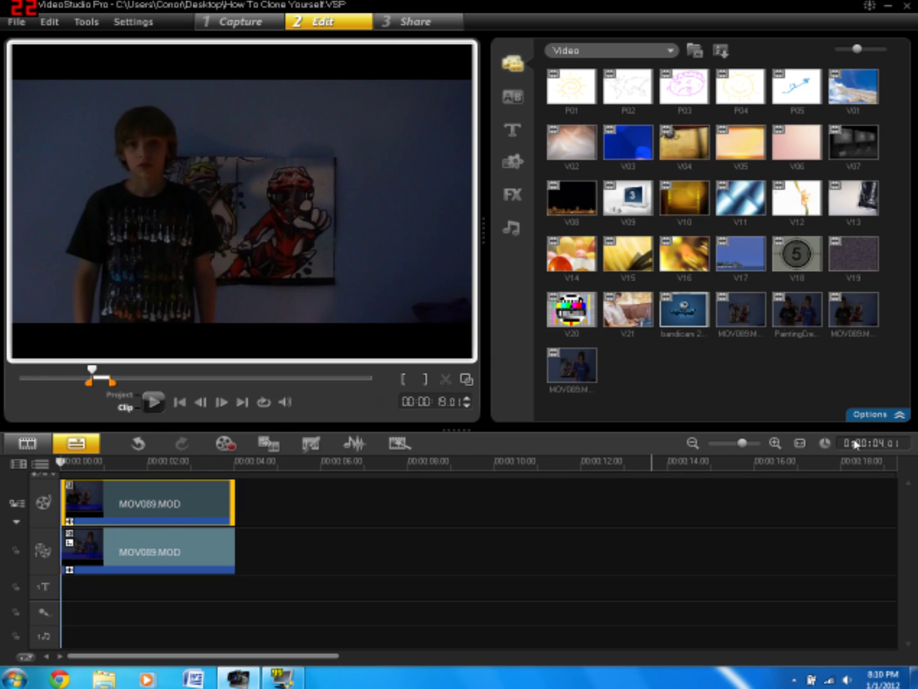
{"action": "left_click", "coordinate": [890, 415]}
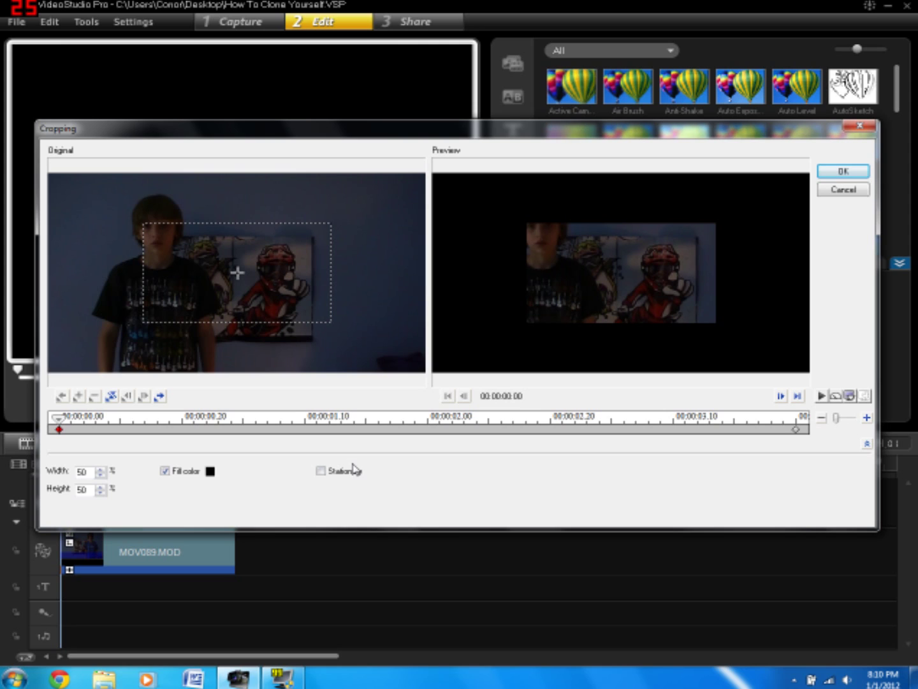
{"action": "left_click", "coordinate": [321, 472]}
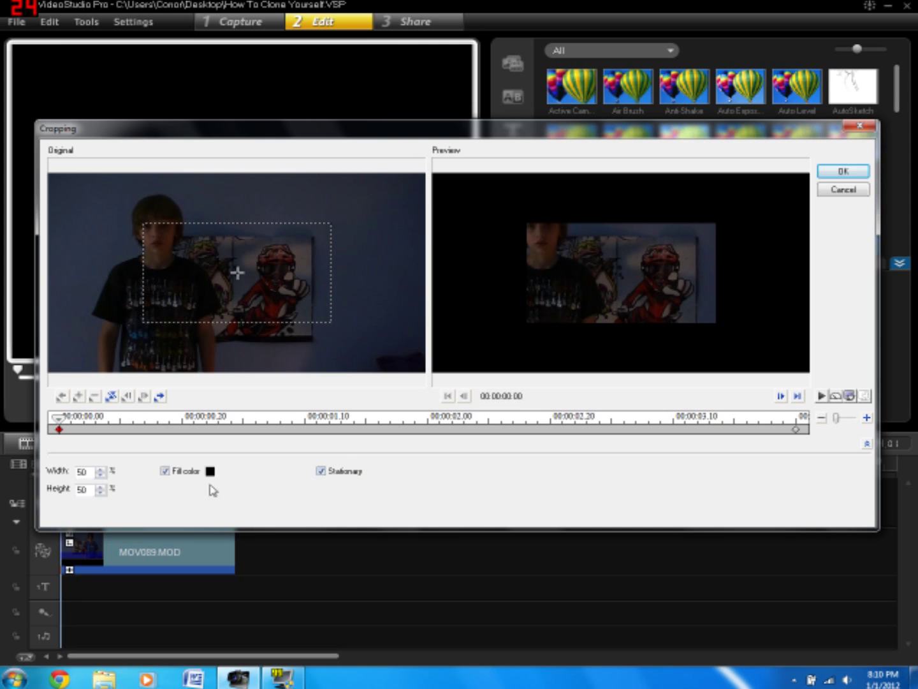
{"action": "left_click", "coordinate": [165, 472]}
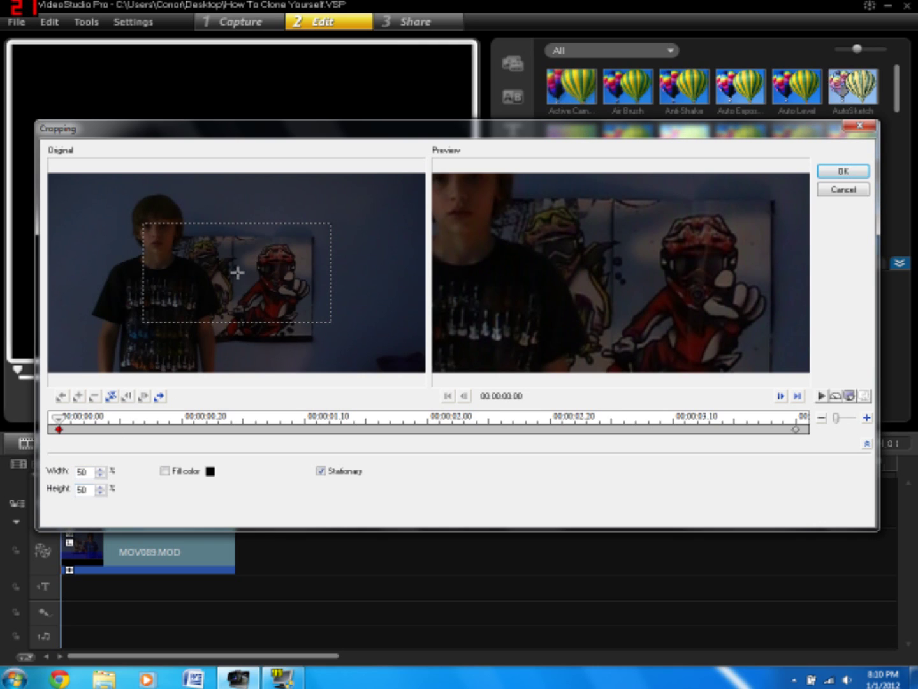
- Set the crop height to 100% and move the crop area over the left half of the frame
{"action": "type", "text": "0"}
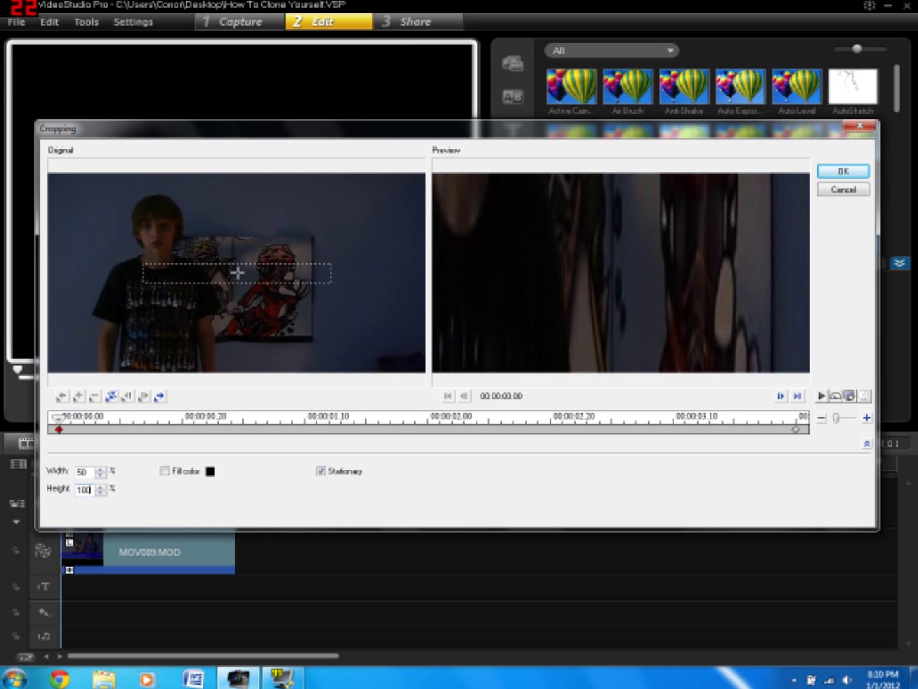
{"action": "type", "text": "0"}
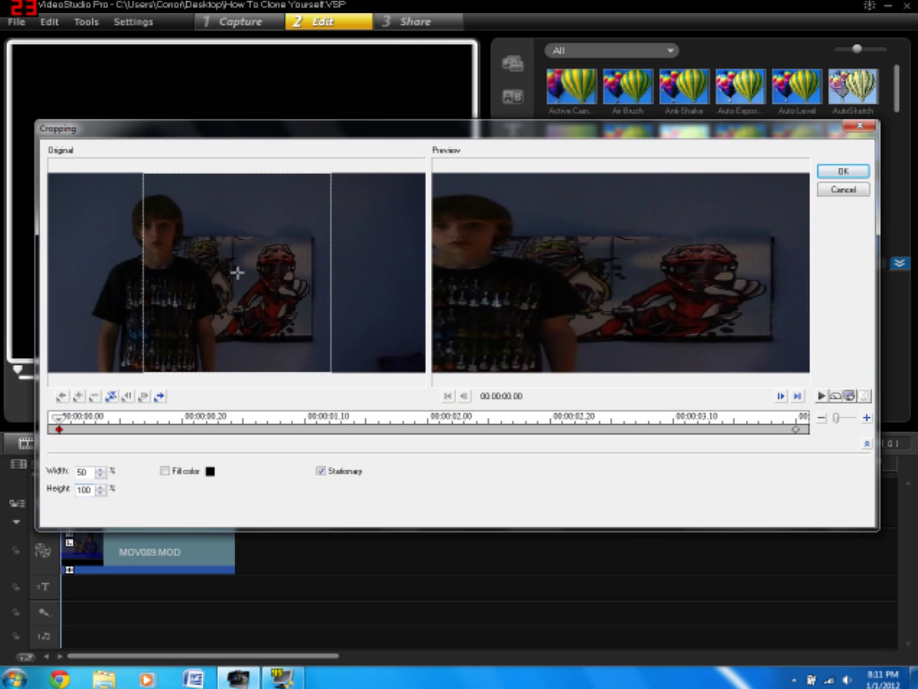
{"action": "left_click_drag", "start_coordinate": [236, 273], "coordinate": [141, 274]}
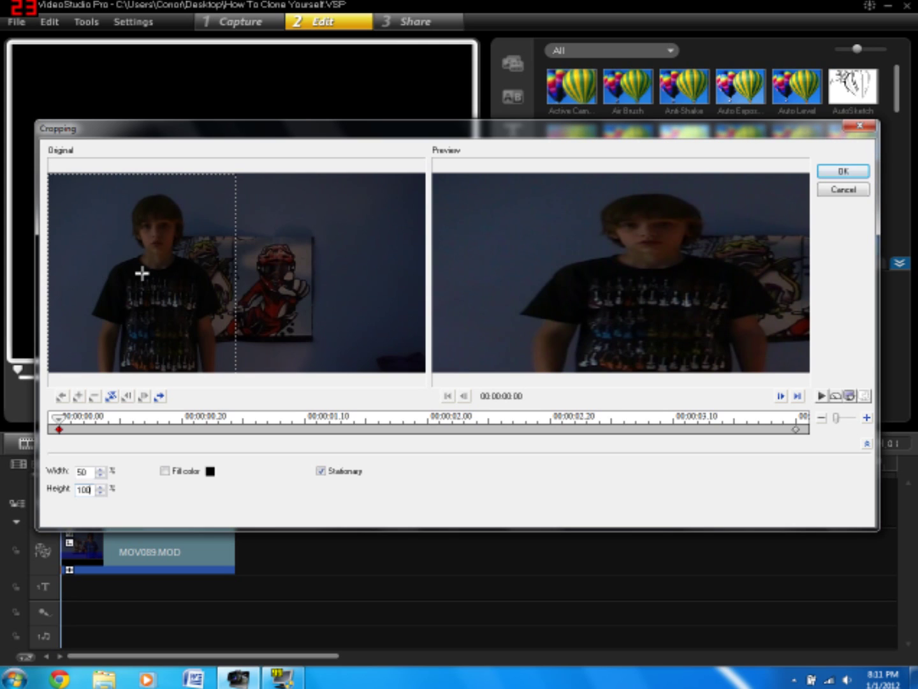
{"action": "left_click_drag", "start_coordinate": [141, 272], "coordinate": [141, 273]}
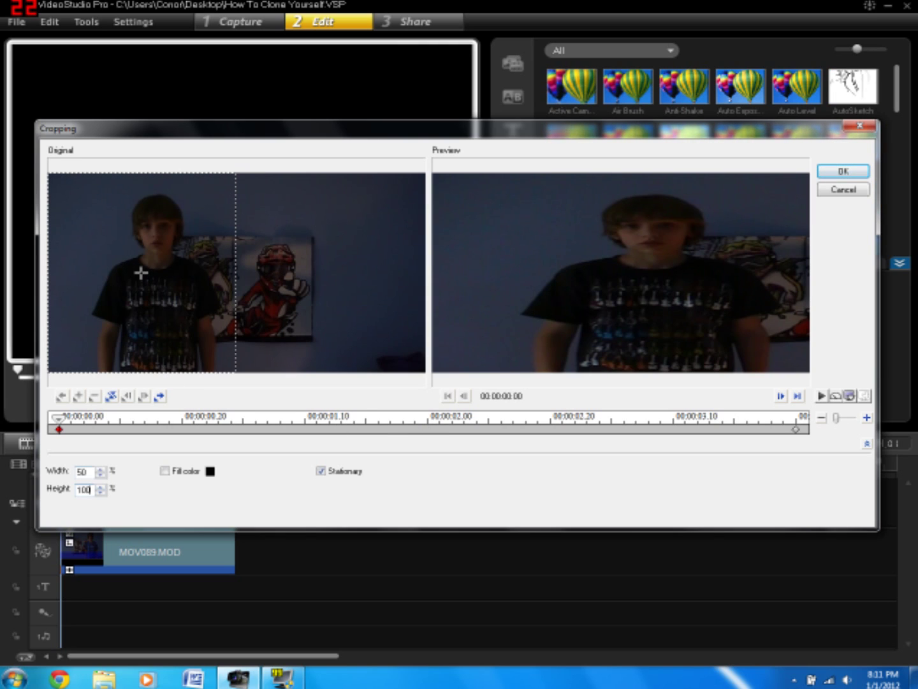
- Check the first keyframe's crop width and scrub through the Cropping timeline to inspect the crop between the keyframes
{"action": "left_click_drag", "start_coordinate": [87, 473], "coordinate": [60, 478]}
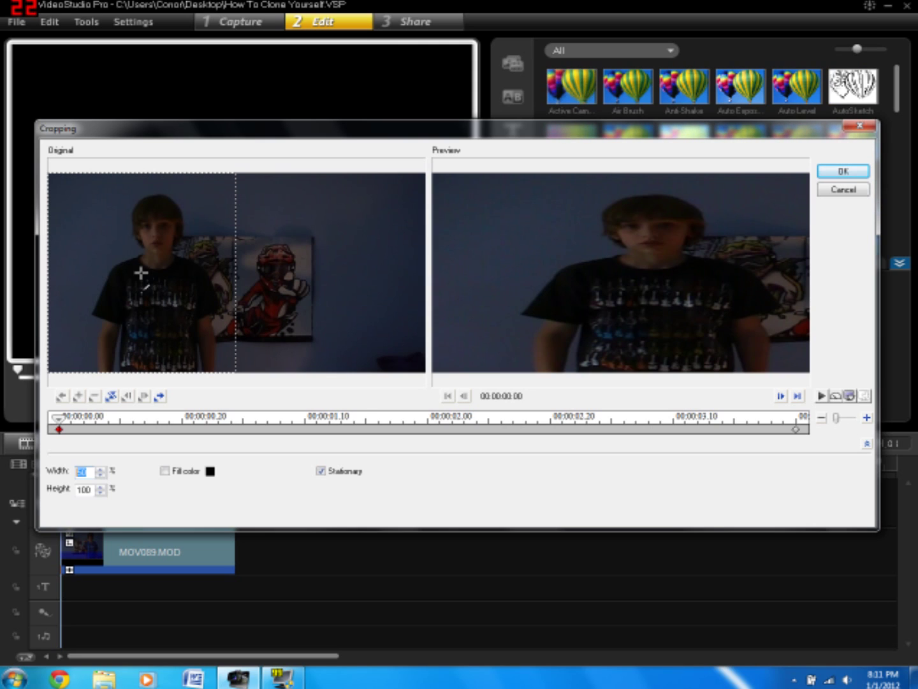
{"action": "left_click", "coordinate": [89, 472]}
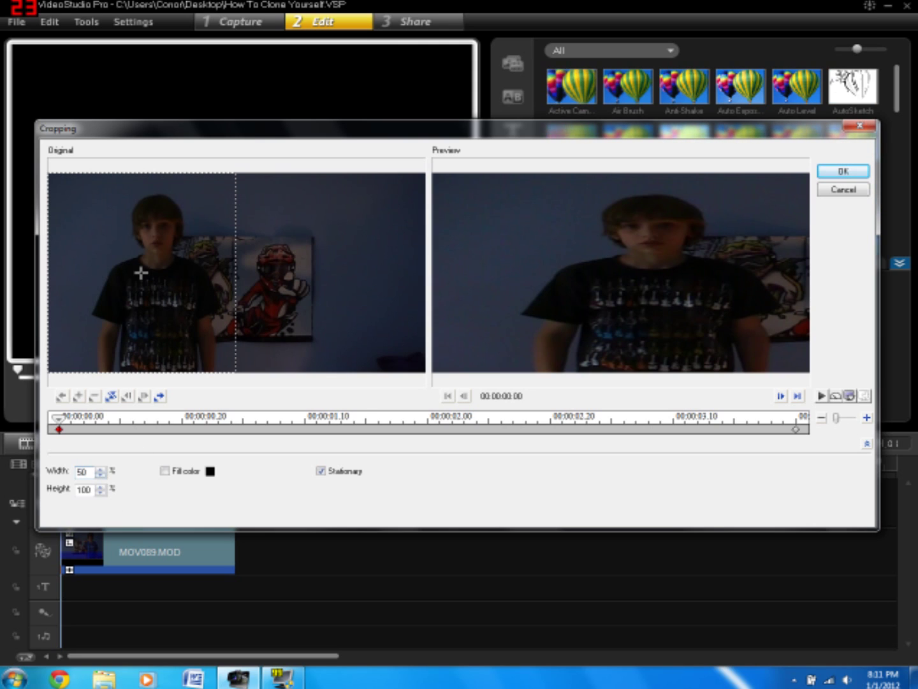
{"action": "key", "text": "BackSpace"}
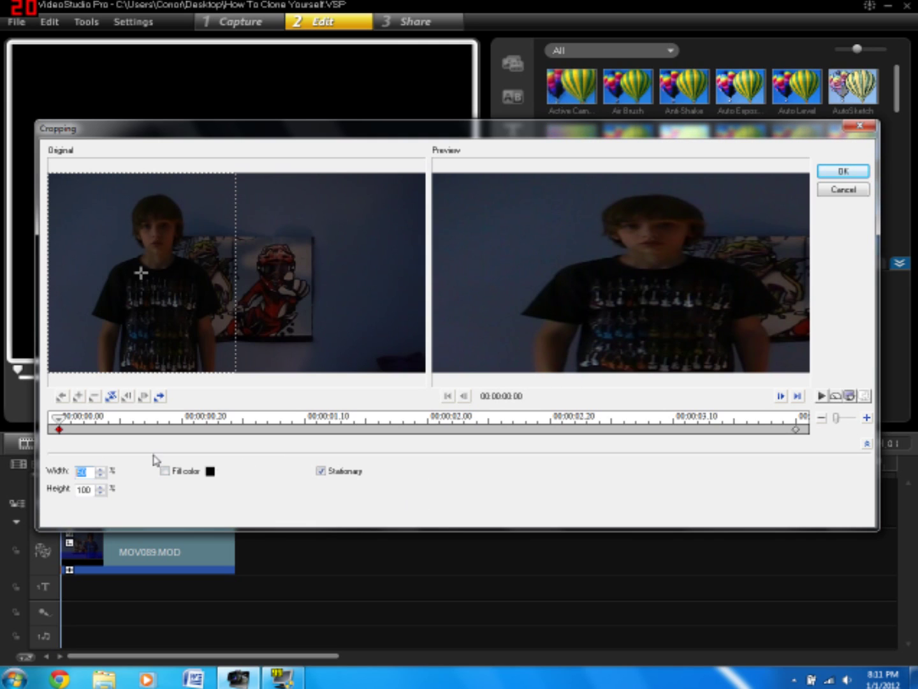
{"action": "left_click_drag", "start_coordinate": [72, 423], "coordinate": [249, 422]}
{"action": "left_click_drag", "start_coordinate": [628, 429], "coordinate": [670, 428]}
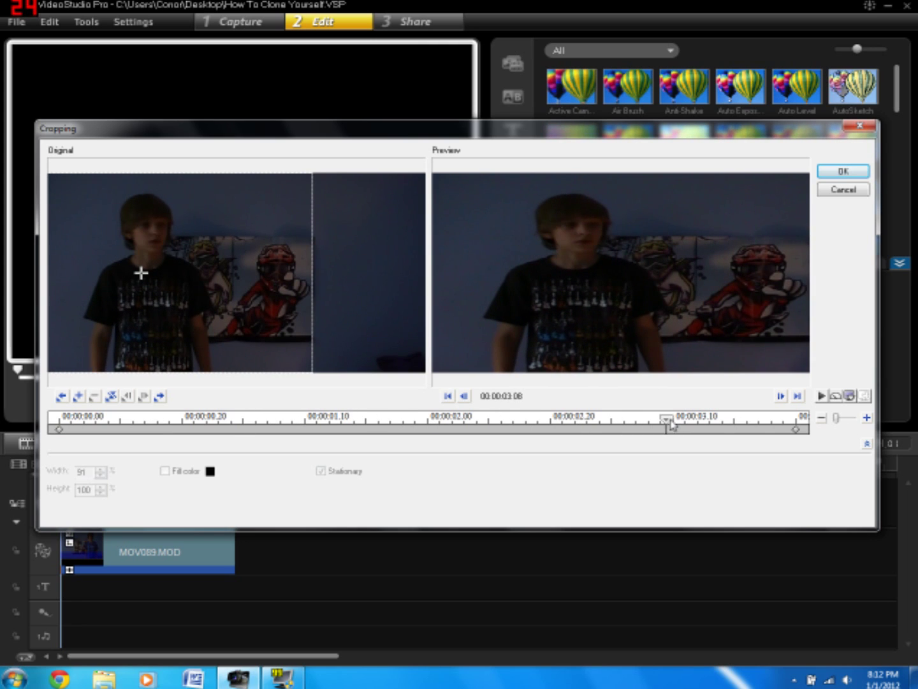
- Set the crop width to 50% at both the first and last keyframes and apply the Cropping settings
{"action": "left_click", "coordinate": [796, 429]}
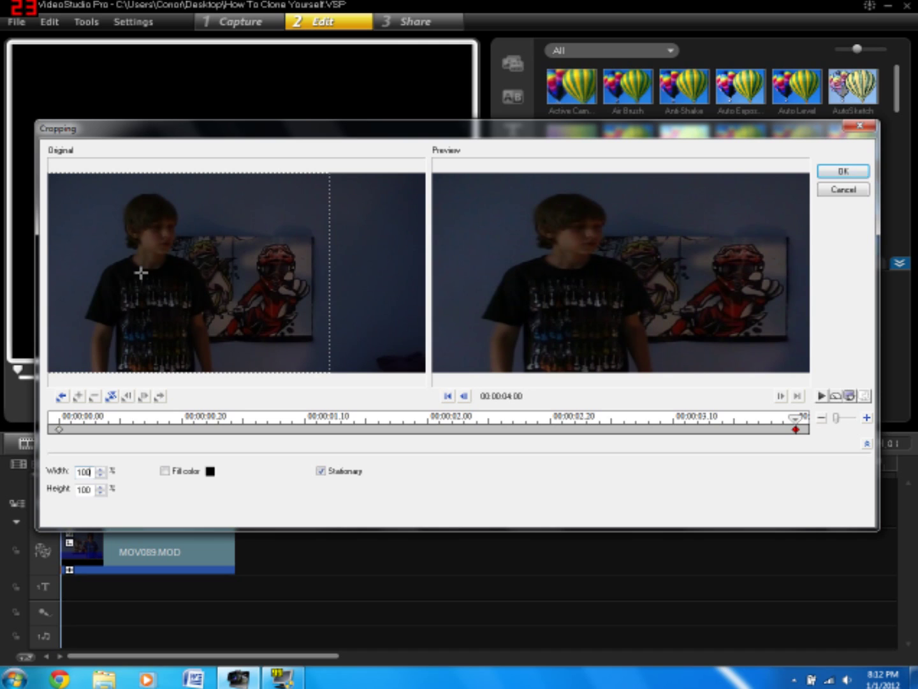
{"action": "double_click", "coordinate": [84, 471]}
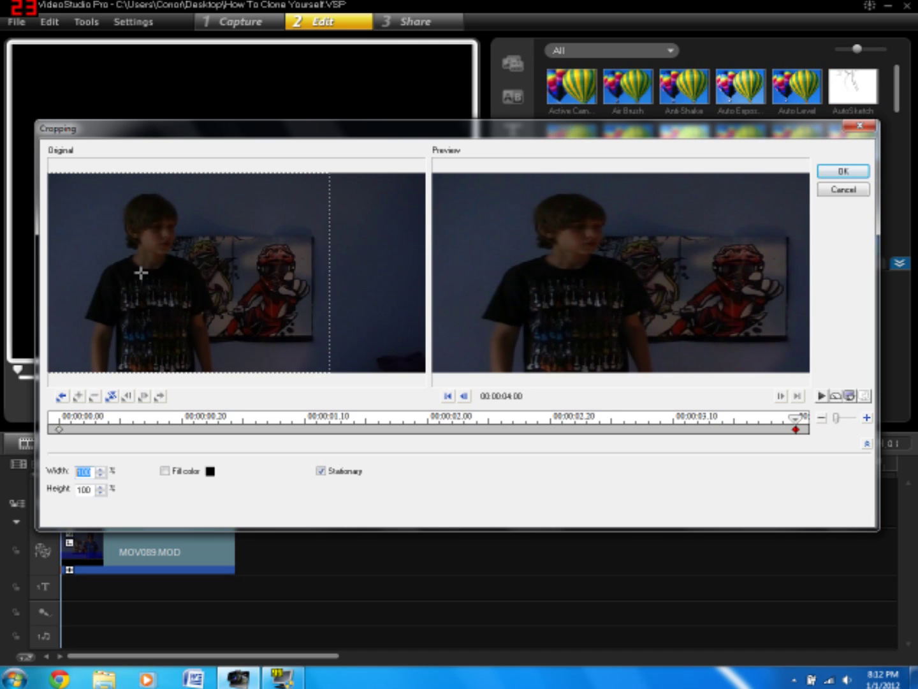
{"action": "left_click", "coordinate": [60, 429]}
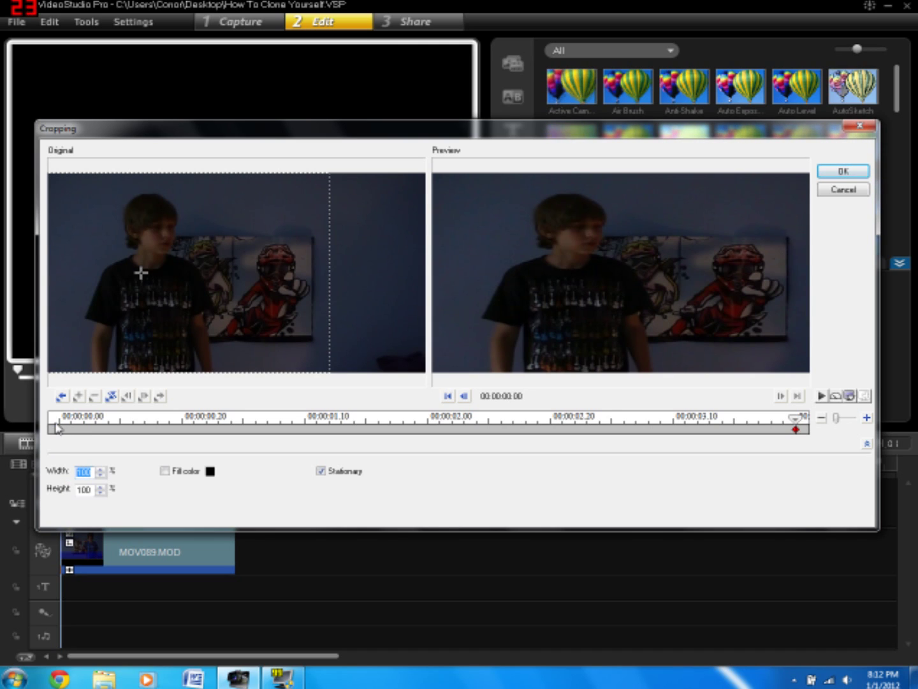
{"action": "type", "text": "50"}
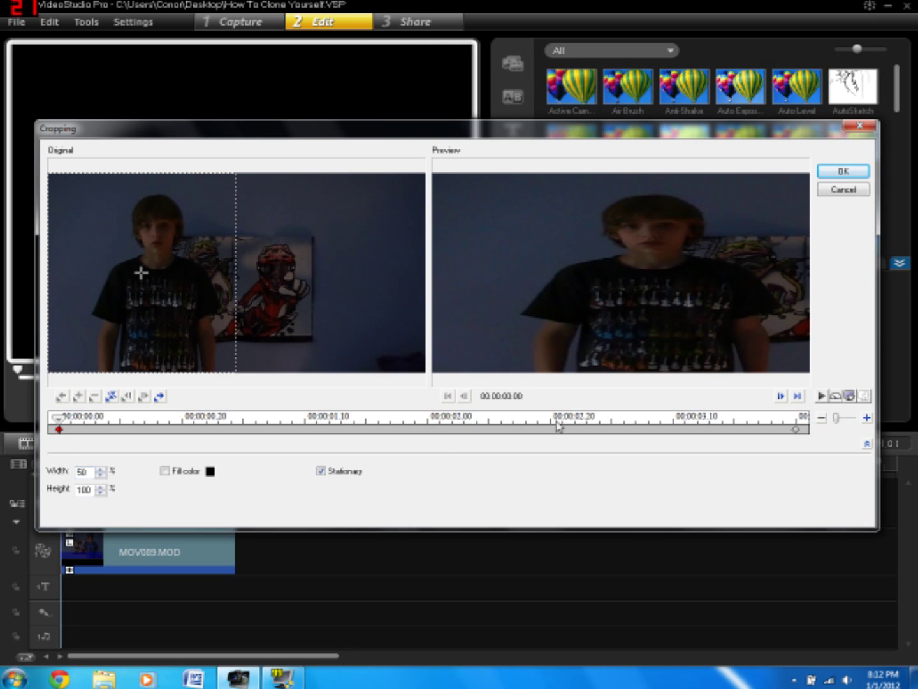
{"action": "left_click", "coordinate": [796, 429]}
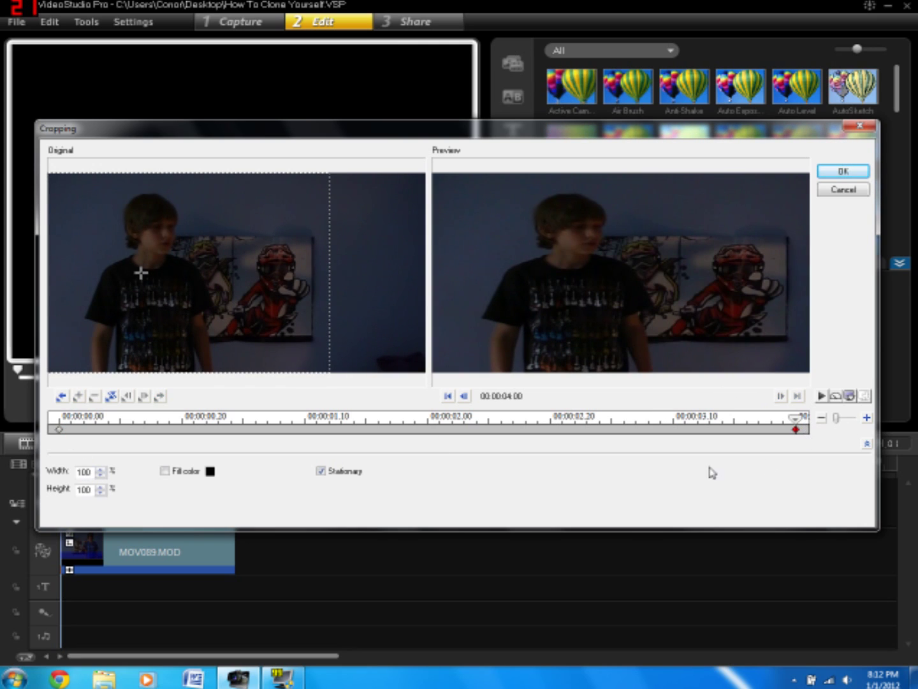
{"action": "double_click", "coordinate": [92, 472]}
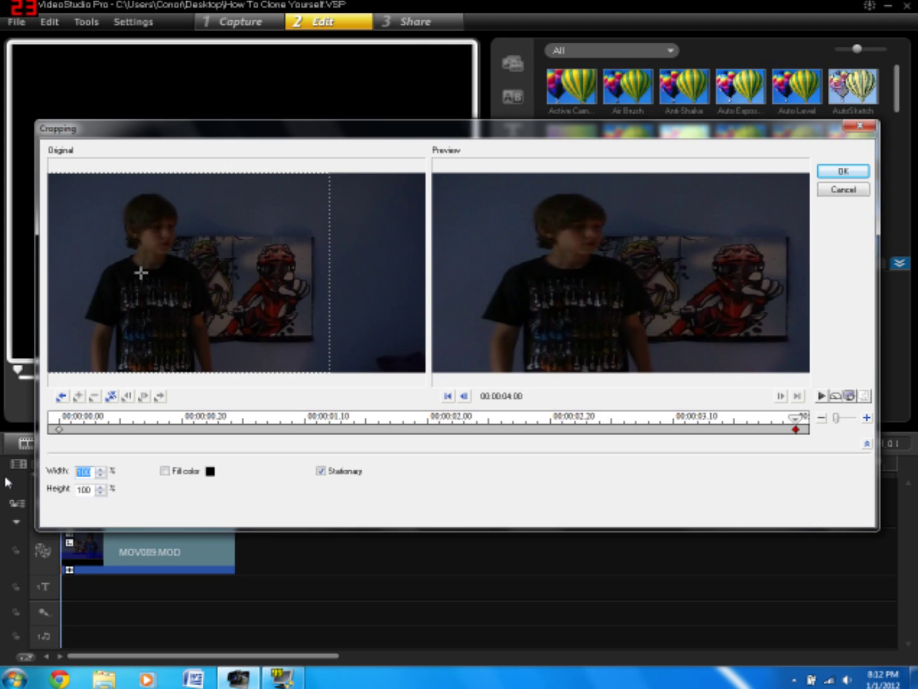
{"action": "type", "text": "50"}
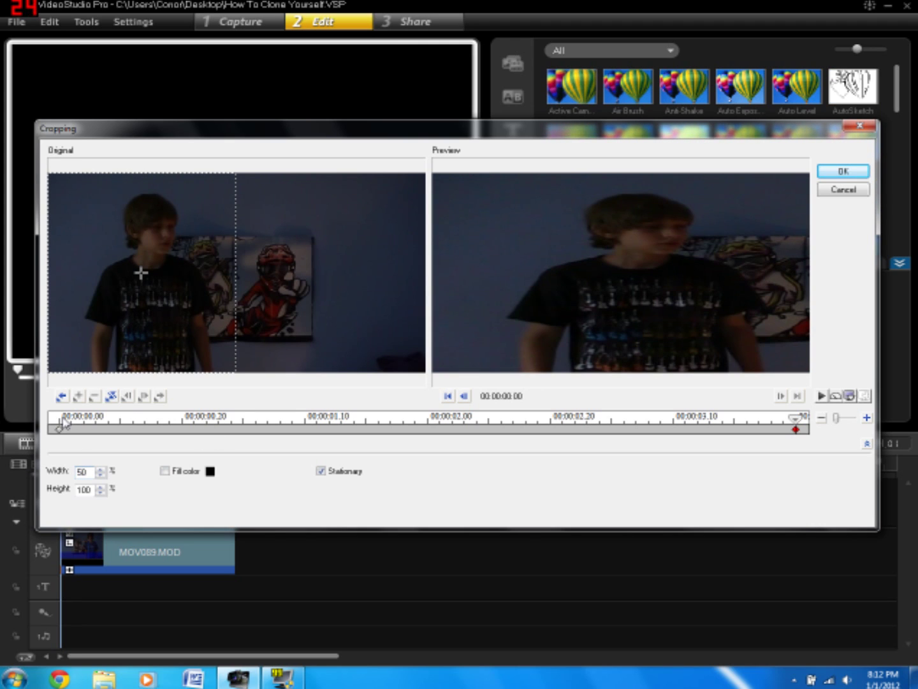
{"action": "left_click_drag", "start_coordinate": [62, 422], "coordinate": [465, 418]}
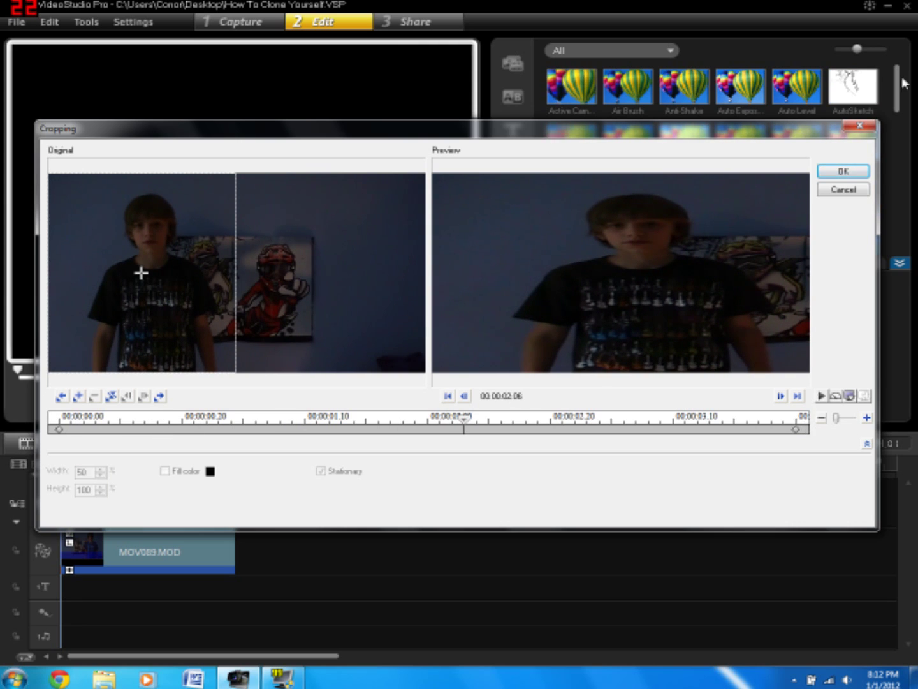
{"action": "left_click", "coordinate": [843, 171]}
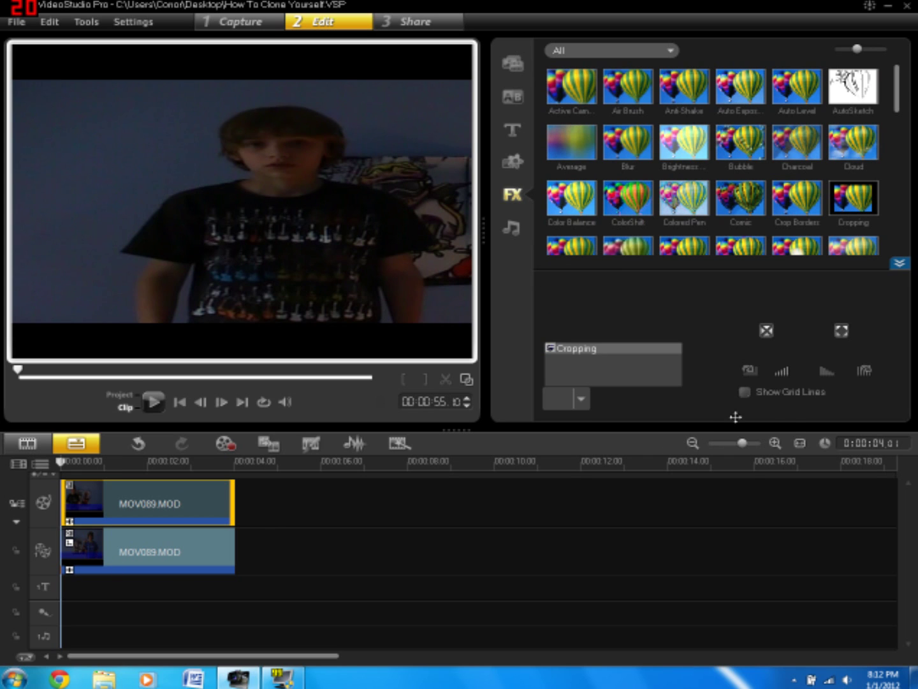
- Open the overlay clip's Cropping filter settings, set the crop height to 100% and move the crop area over the right half
{"action": "left_click", "coordinate": [630, 398]}
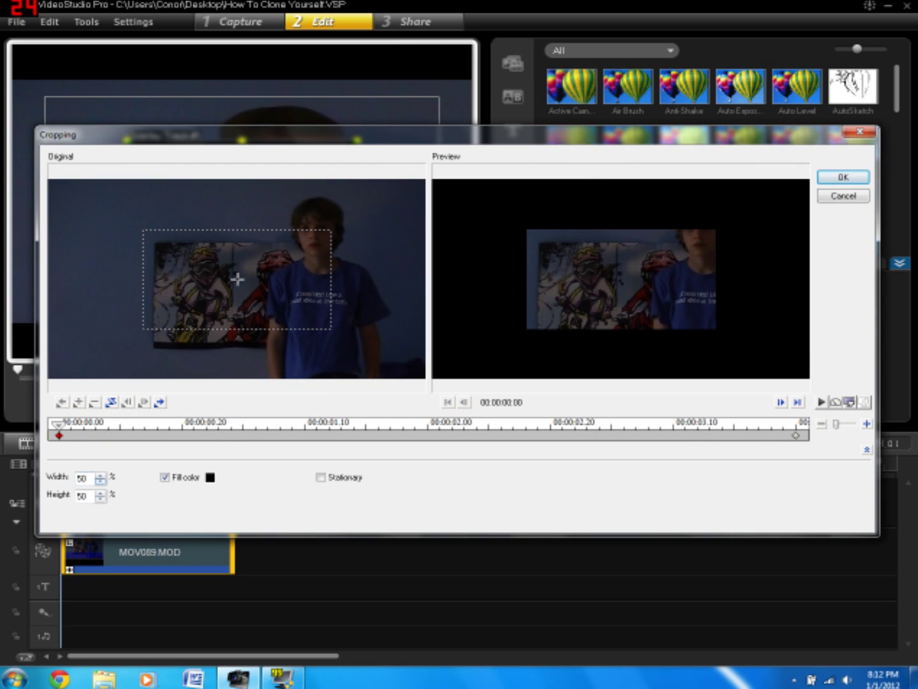
{"action": "type", "text": "100"}
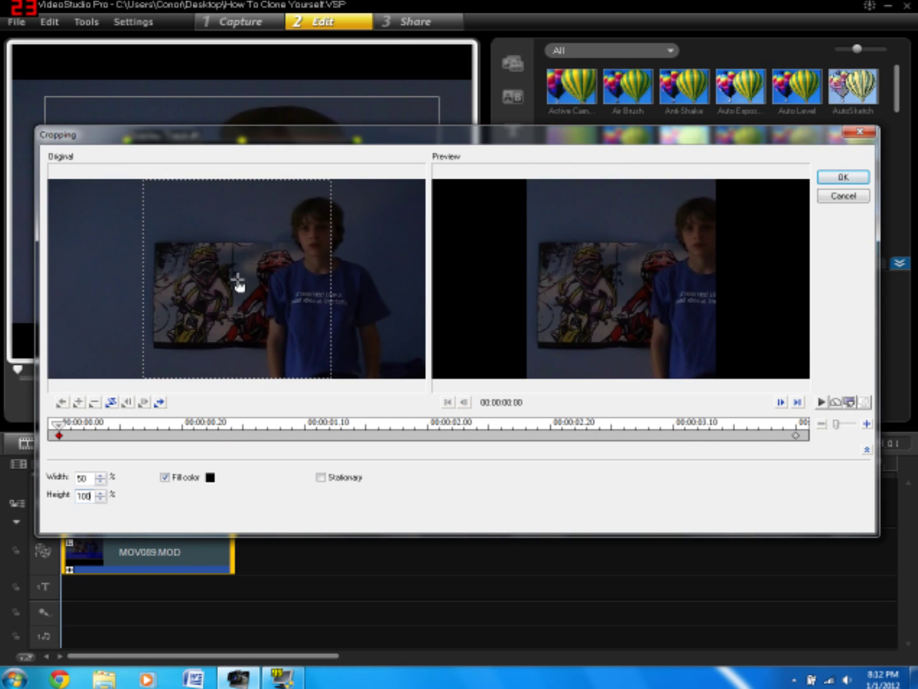
{"action": "left_click_drag", "start_coordinate": [237, 280], "coordinate": [329, 277]}
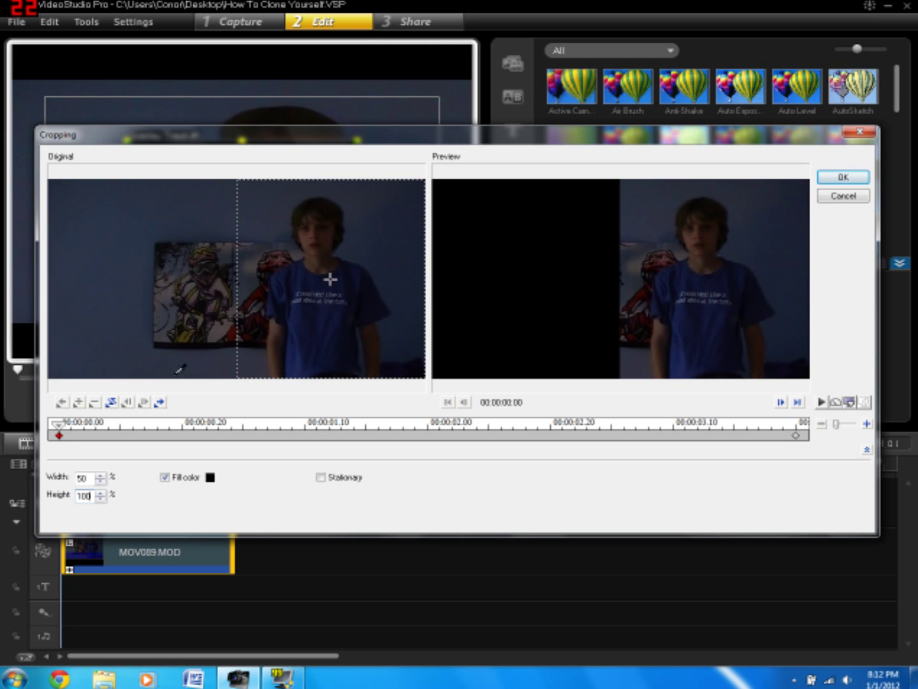
- Turn off Fill color, enable Stationary, set the last keyframe's crop width to 50% and apply the overlay clip's Cropping settings
{"action": "left_click", "coordinate": [168, 478]}
{"action": "left_click", "coordinate": [320, 477]}
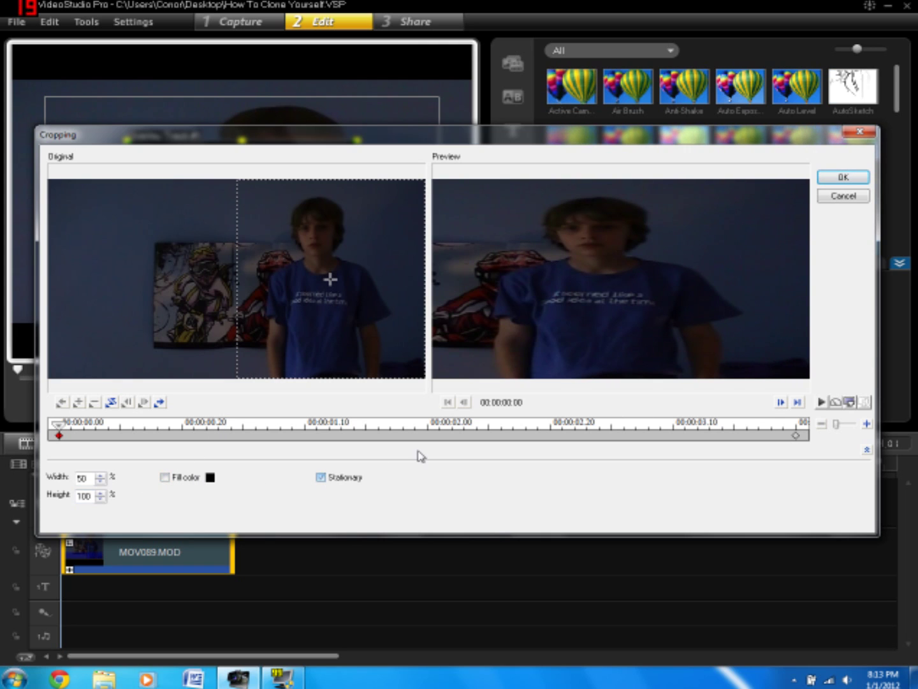
{"action": "left_click", "coordinate": [795, 436]}
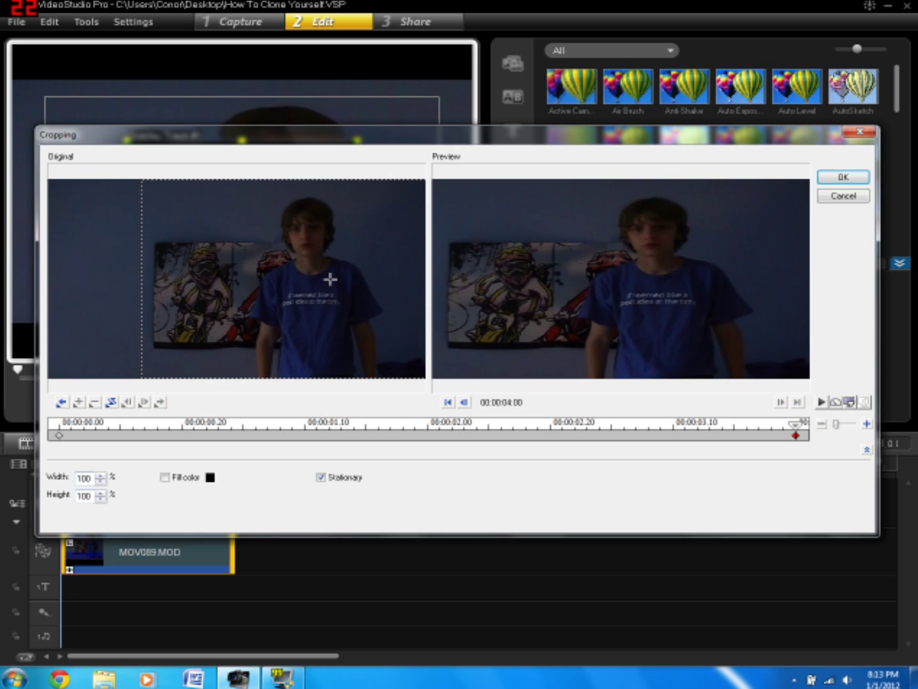
{"action": "type", "text": "50"}
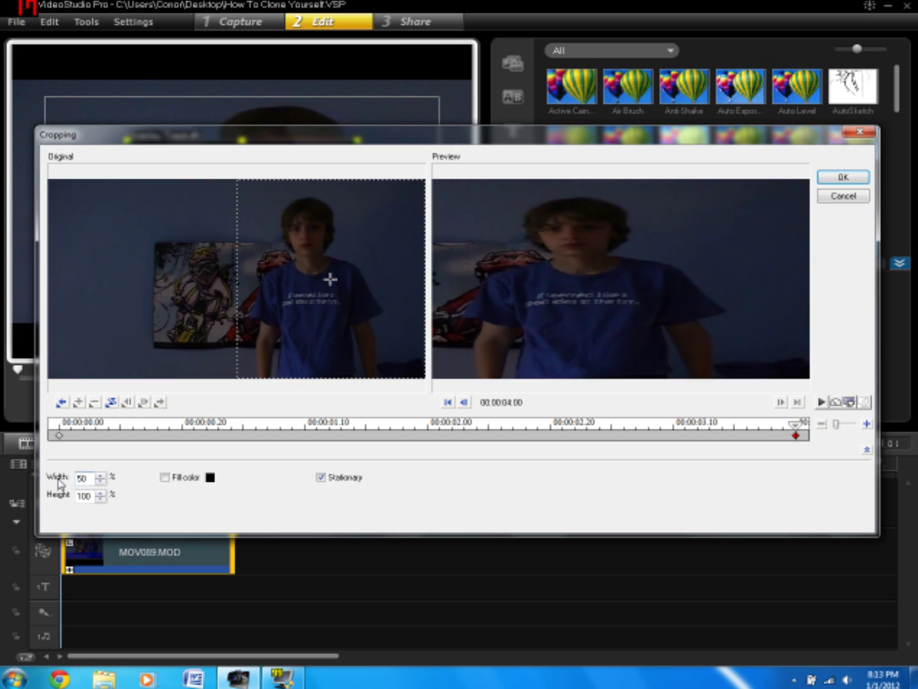
{"action": "left_click", "coordinate": [843, 179]}
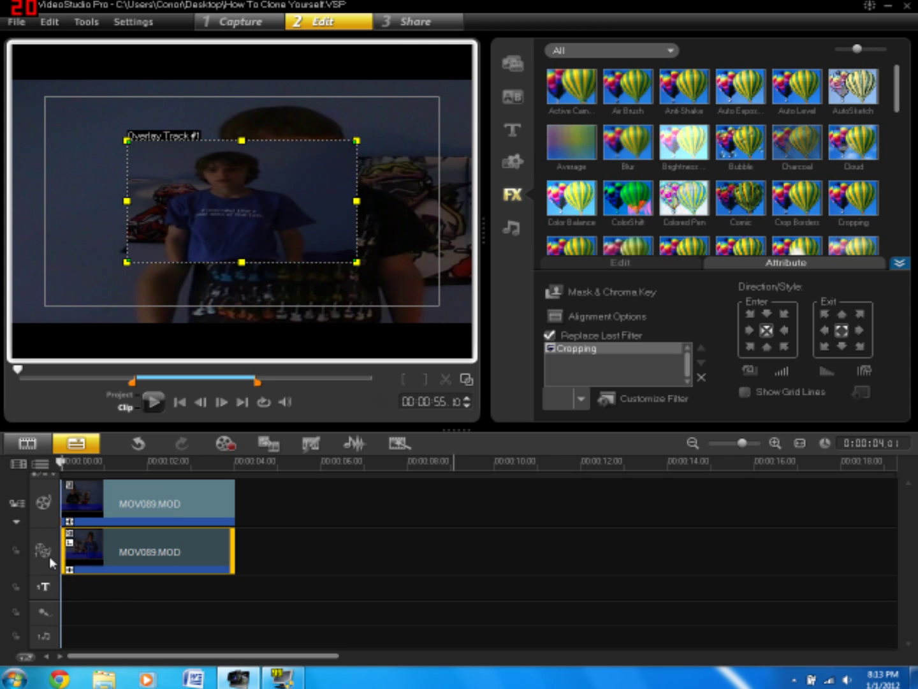
- Add Overlay Track #2 to the timeline through the Track Manager
{"action": "left_click", "coordinate": [40, 464]}
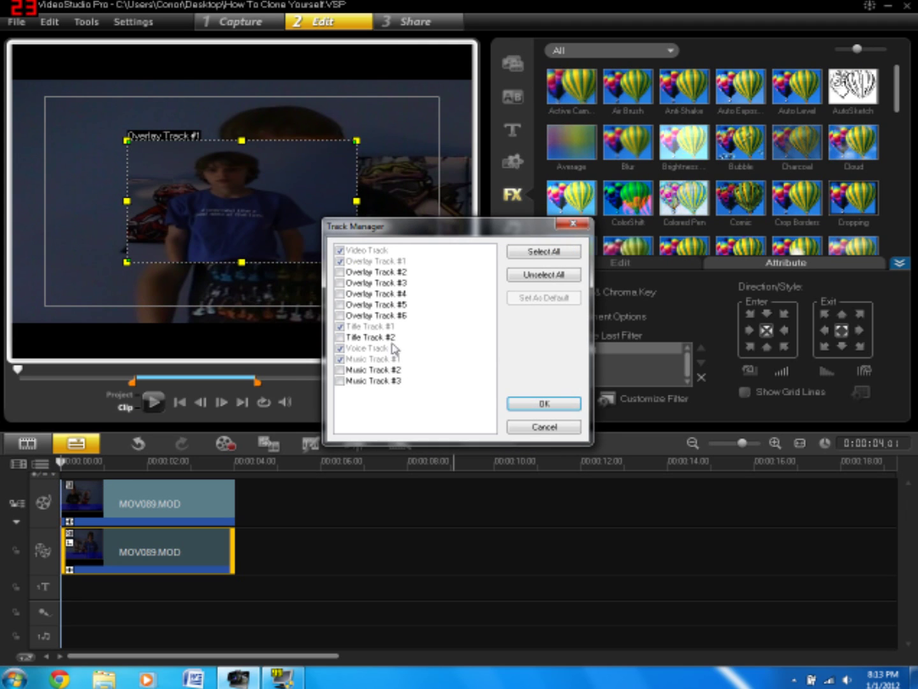
{"action": "left_click", "coordinate": [340, 273]}
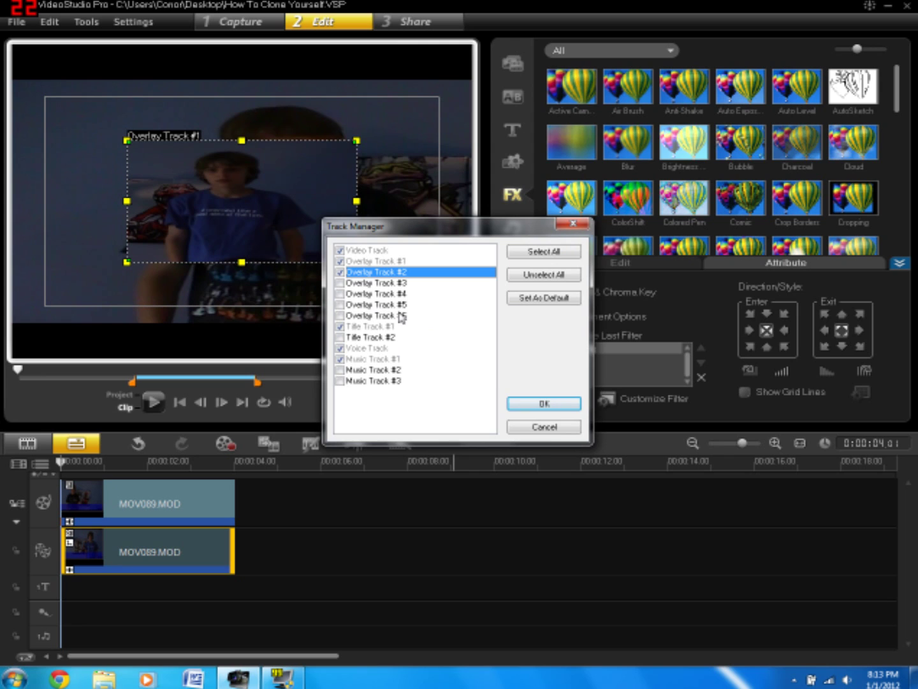
{"action": "left_click", "coordinate": [540, 405]}
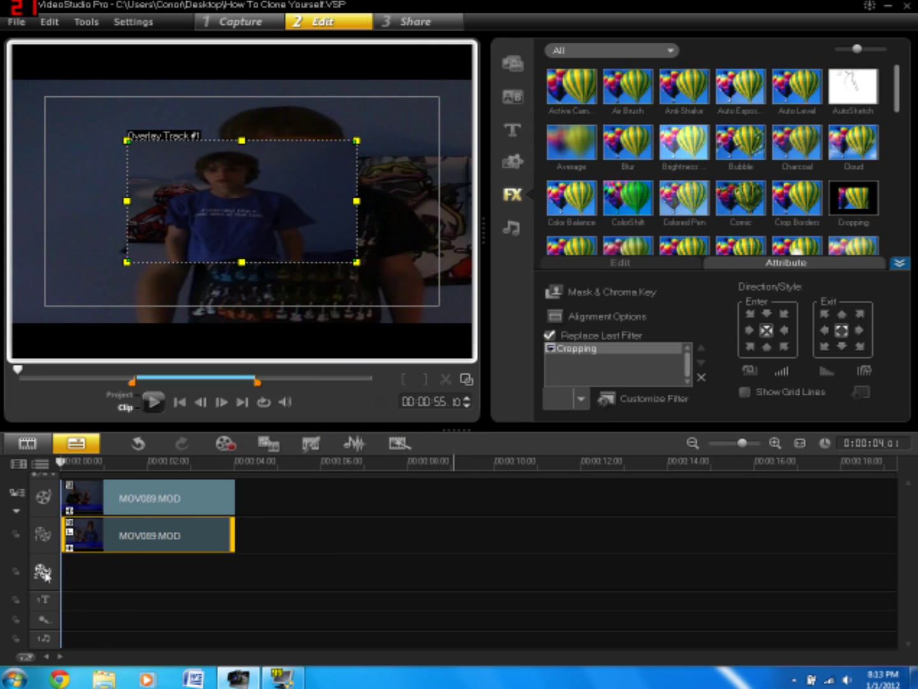
- Move the overlay clip to Overlay Track #2 and the main-track clip to Overlay Track #1, and return the playhead to the start
{"action": "left_click_drag", "start_coordinate": [139, 537], "coordinate": [140, 576]}
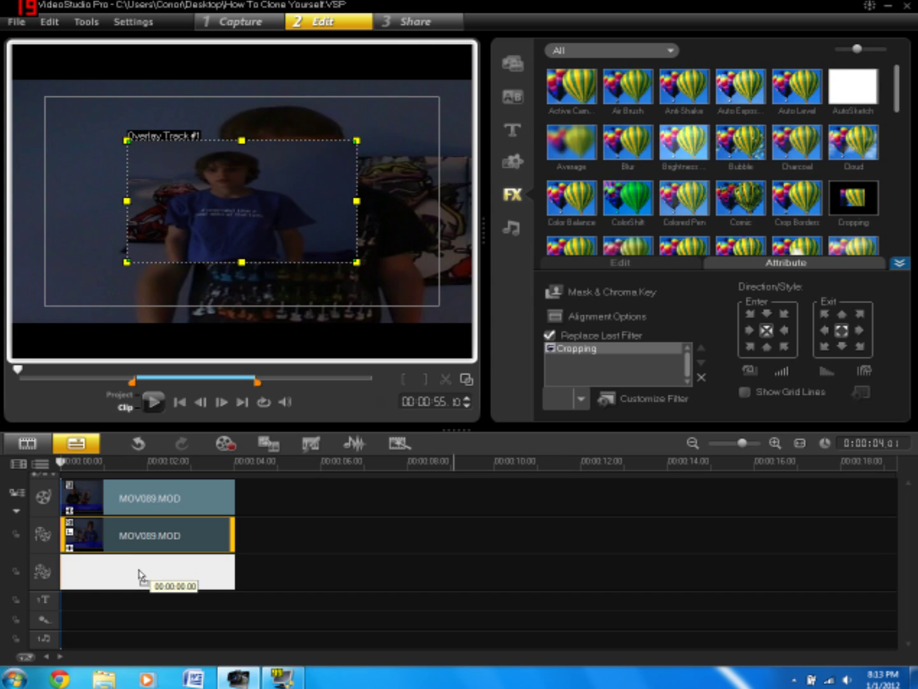
{"action": "left_click_drag", "start_coordinate": [123, 508], "coordinate": [120, 574]}
{"action": "left_click", "coordinate": [134, 464]}
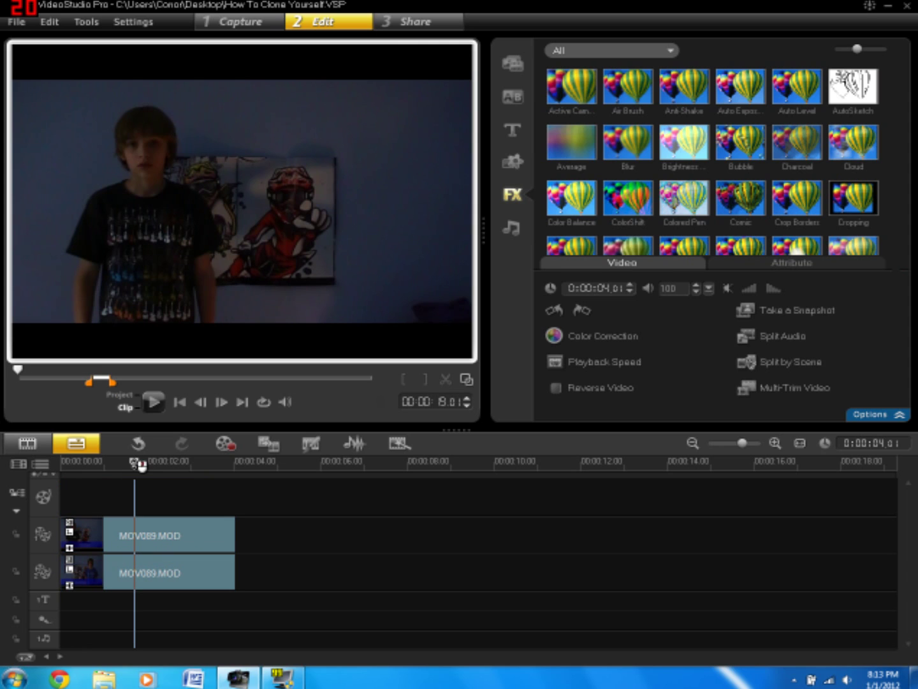
{"action": "key", "text": "Home"}
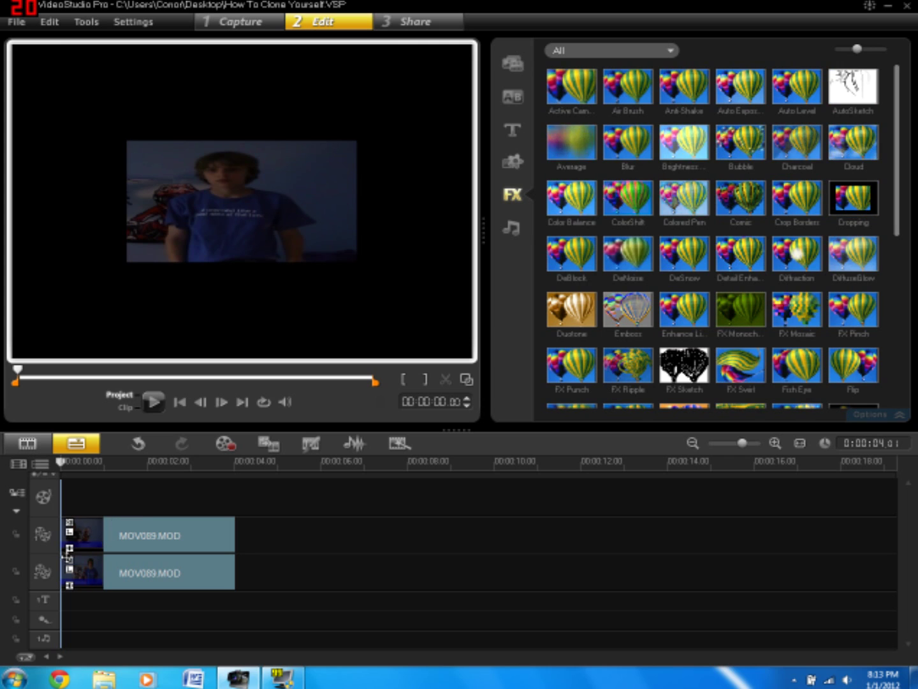
- Fit the clips on Overlay Track #1 and Overlay Track #2 to the screen
{"action": "left_click", "coordinate": [95, 532]}
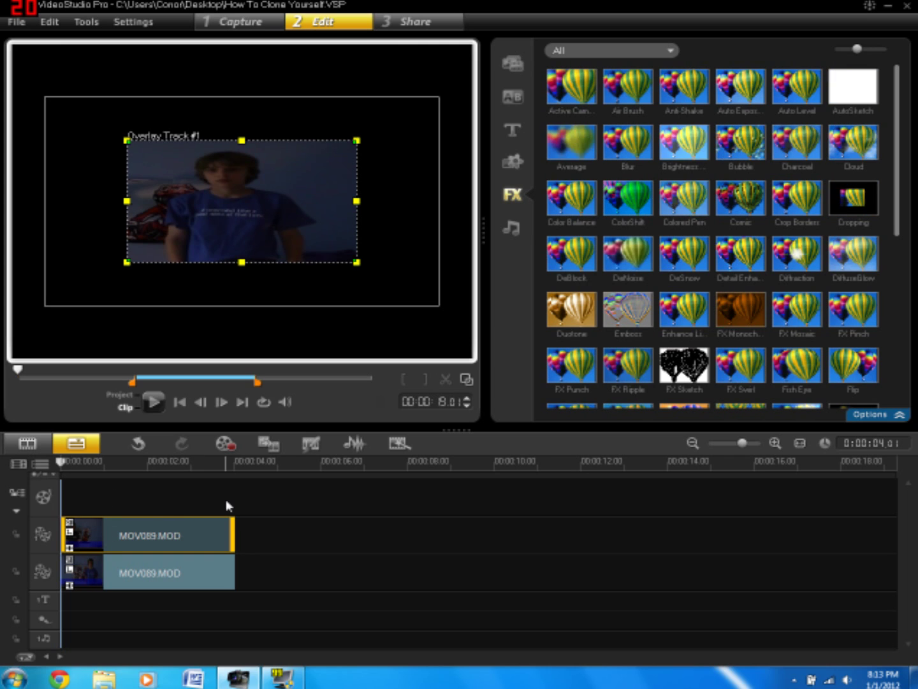
{"action": "right_click", "coordinate": [248, 219]}
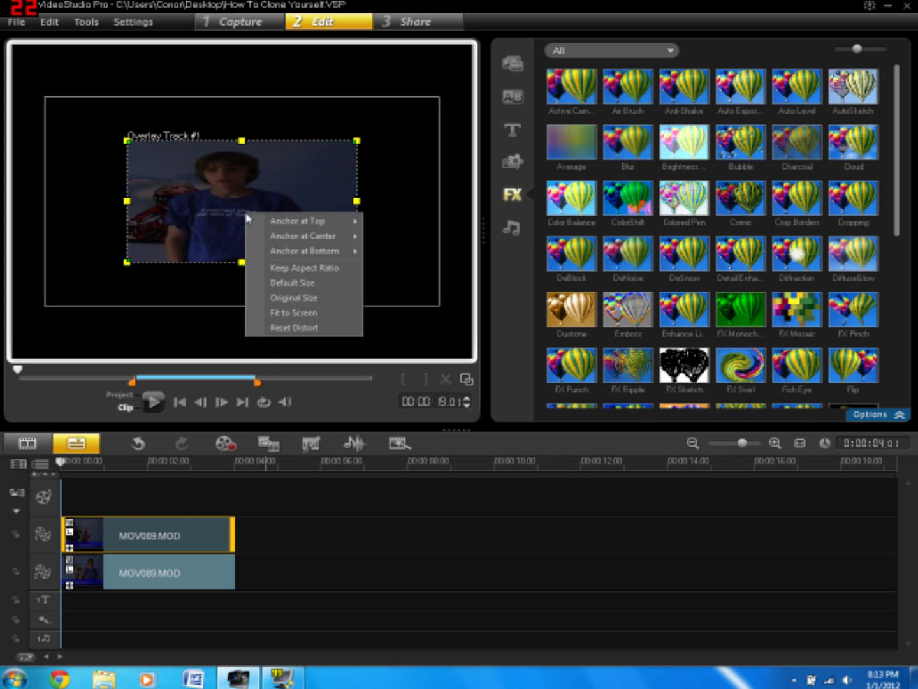
{"action": "left_click", "coordinate": [320, 313]}
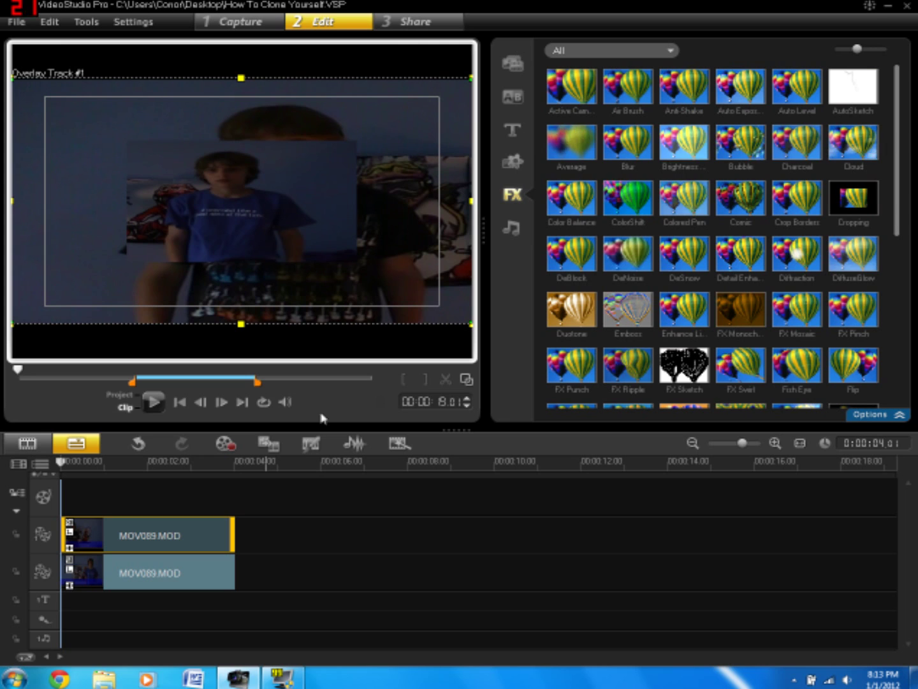
{"action": "left_click", "coordinate": [167, 575]}
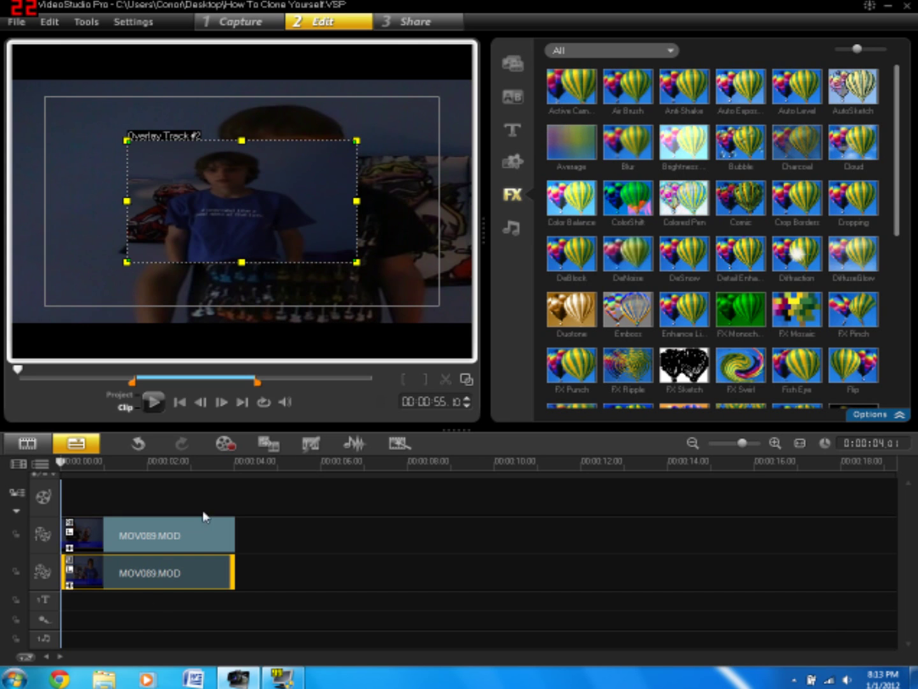
{"action": "right_click", "coordinate": [279, 211]}
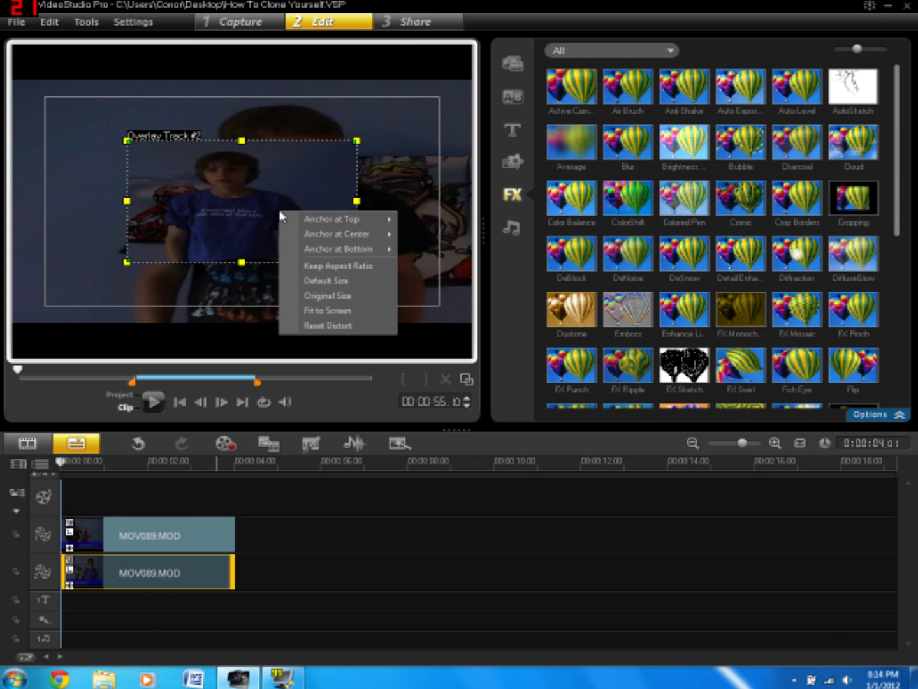
{"action": "left_click", "coordinate": [347, 310]}
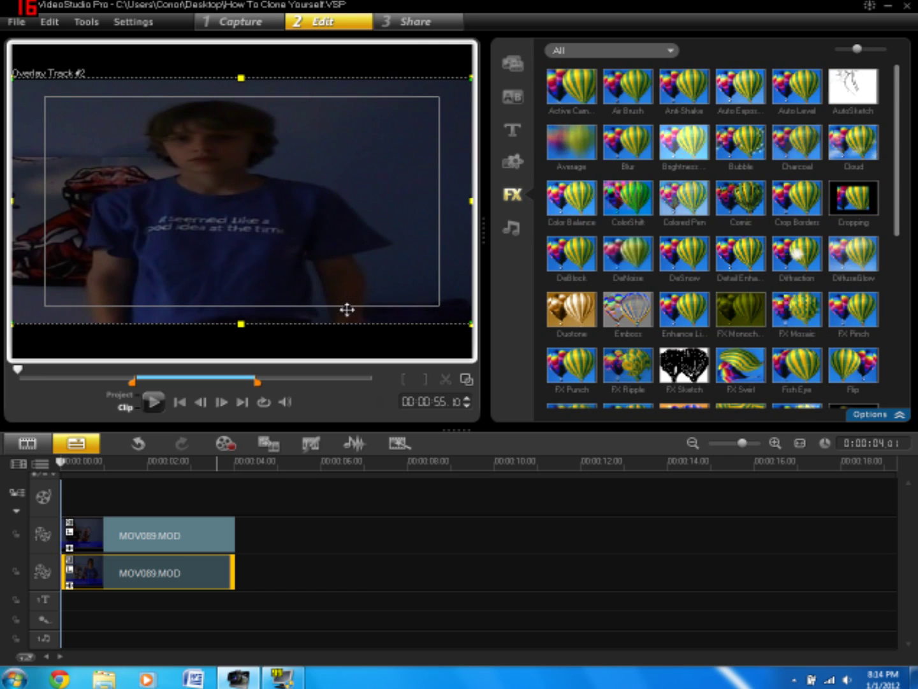
- Try narrowing the Overlay Track #1 clip to the right half and the Overlay Track #2 clip to the left half of the frame
{"action": "left_click", "coordinate": [192, 522]}
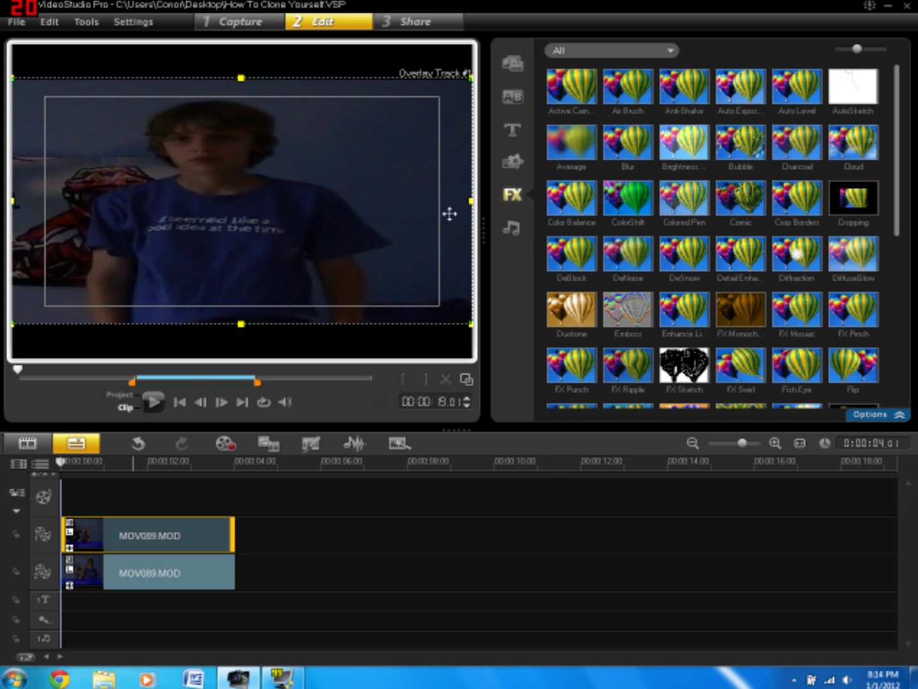
{"action": "left_click_drag", "start_coordinate": [14, 201], "coordinate": [251, 206]}
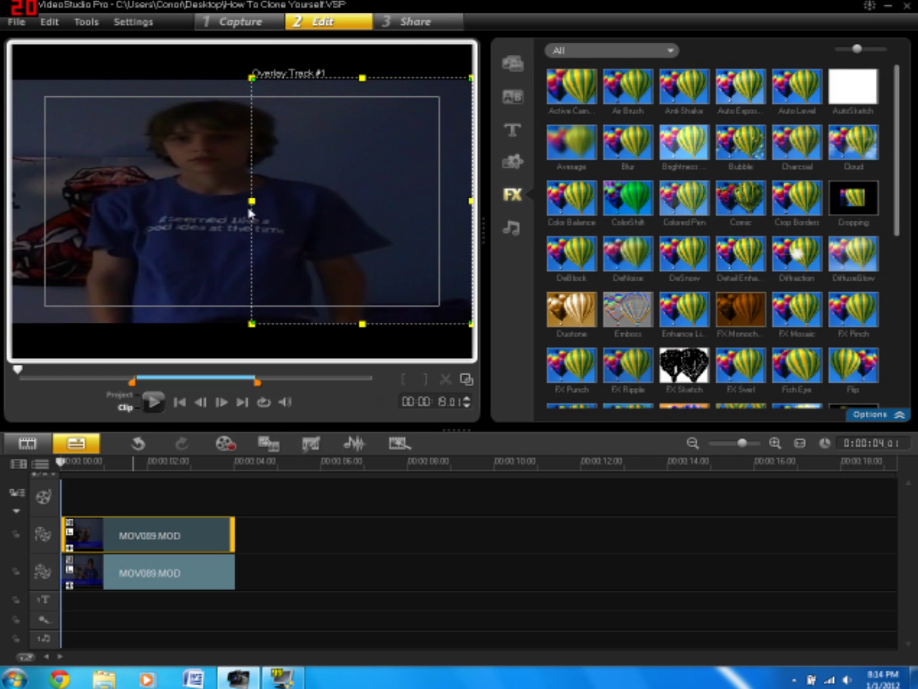
{"action": "left_click", "coordinate": [153, 577]}
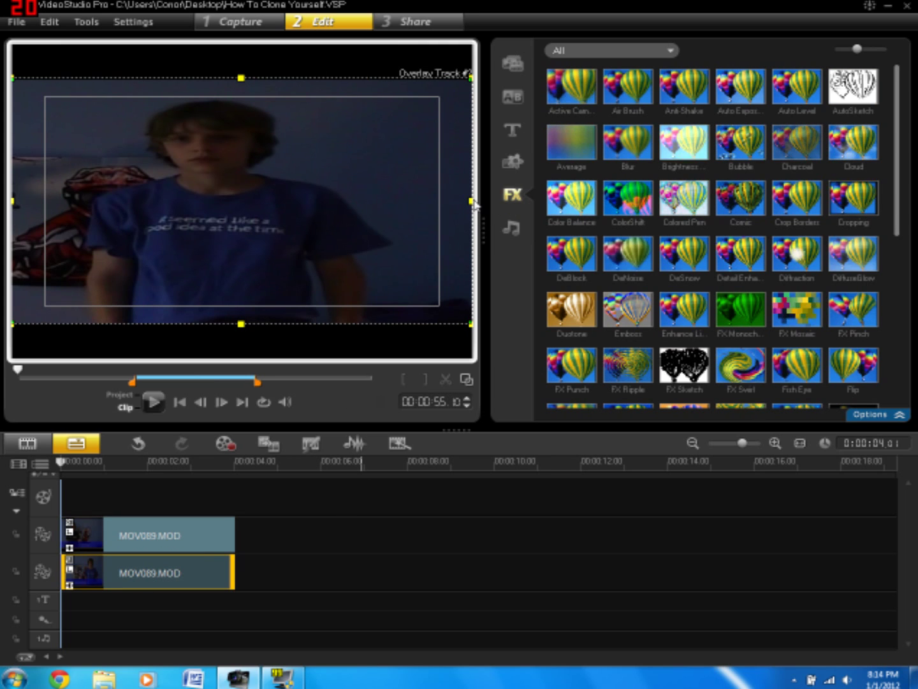
{"action": "left_click_drag", "start_coordinate": [469, 199], "coordinate": [287, 217]}
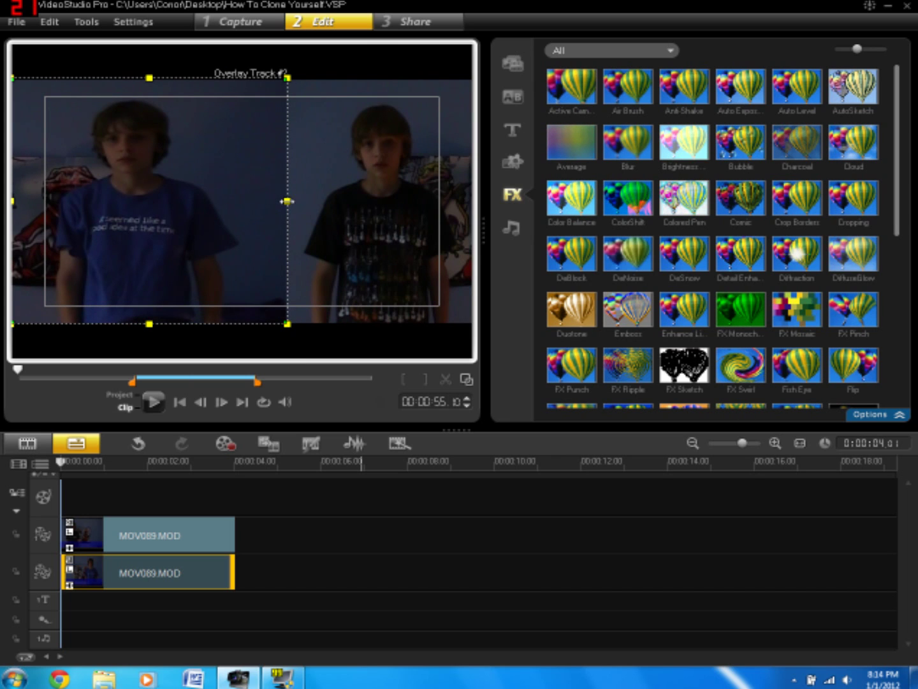
{"action": "left_click_drag", "start_coordinate": [287, 202], "coordinate": [235, 200]}
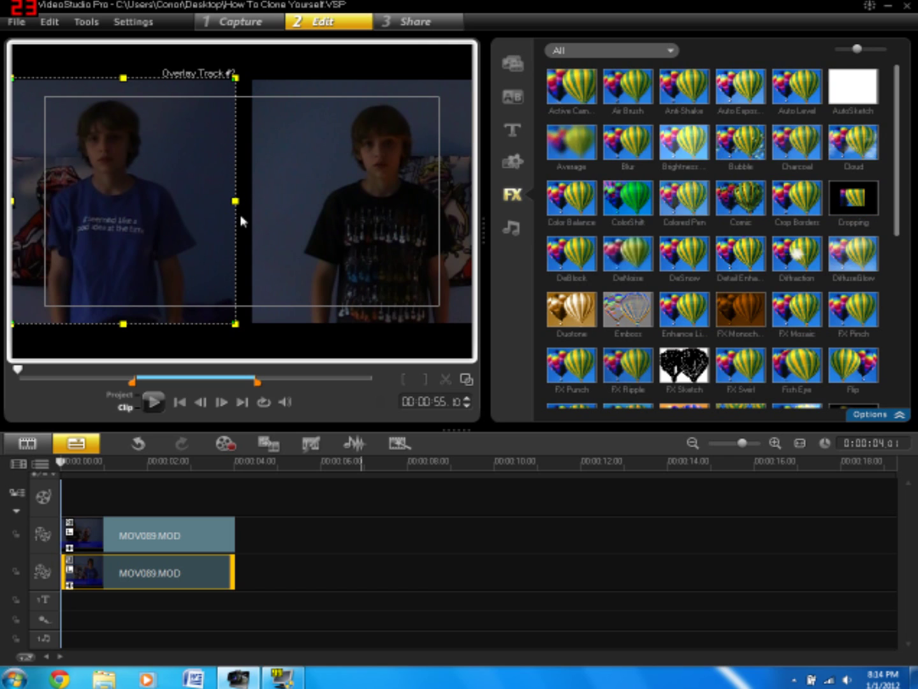
- Resize the Overlay Track #2 clip to fill the frame's right half and the Overlay Track #1 clip to fill the left half
{"action": "left_click_drag", "start_coordinate": [235, 200], "coordinate": [439, 200]}
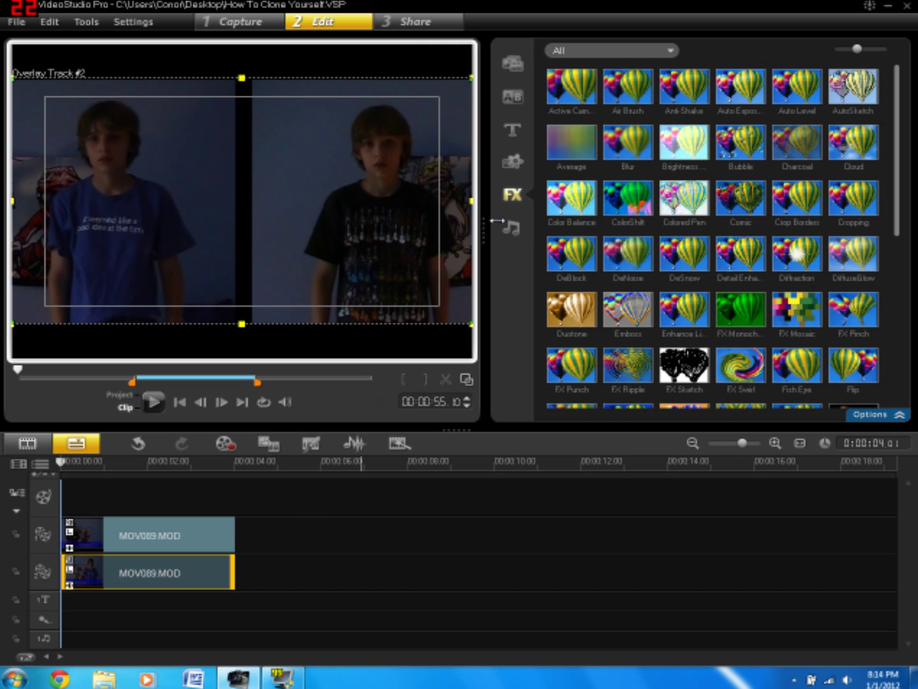
{"action": "left_click_drag", "start_coordinate": [13, 201], "coordinate": [259, 200]}
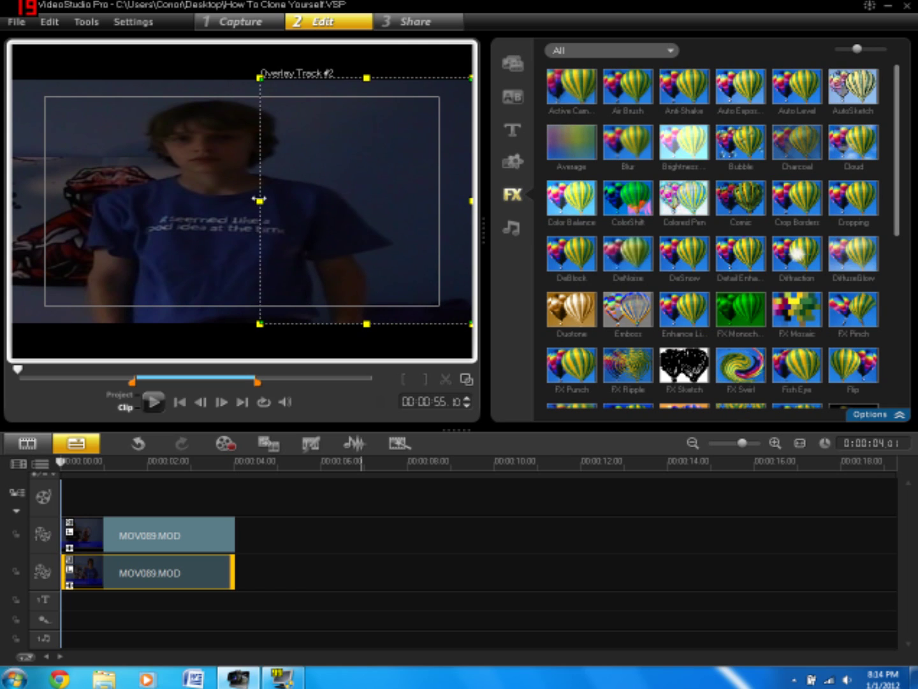
{"action": "left_click", "coordinate": [174, 534]}
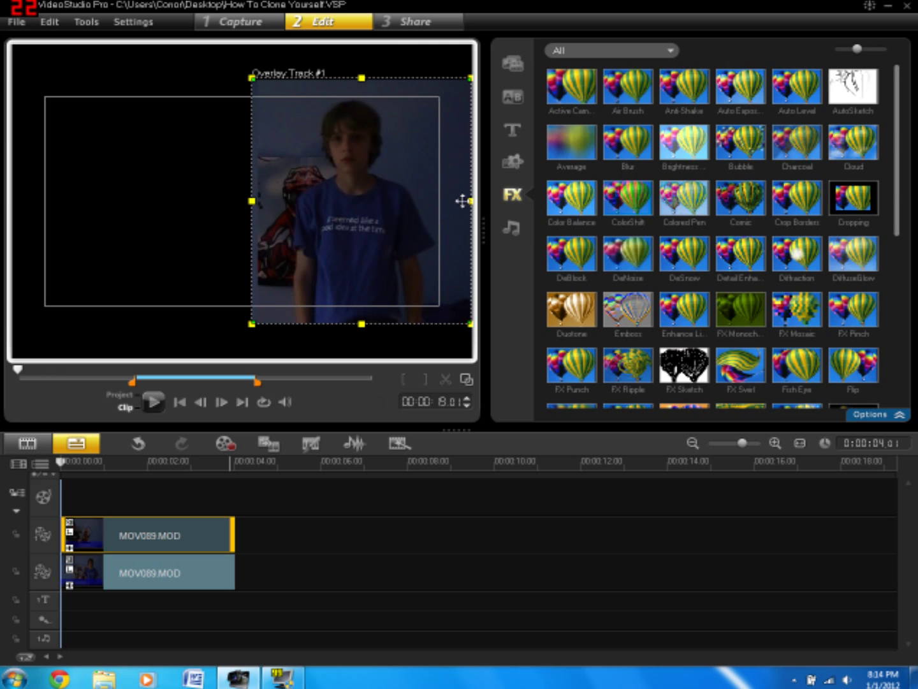
{"action": "left_click_drag", "start_coordinate": [469, 201], "coordinate": [7, 200]}
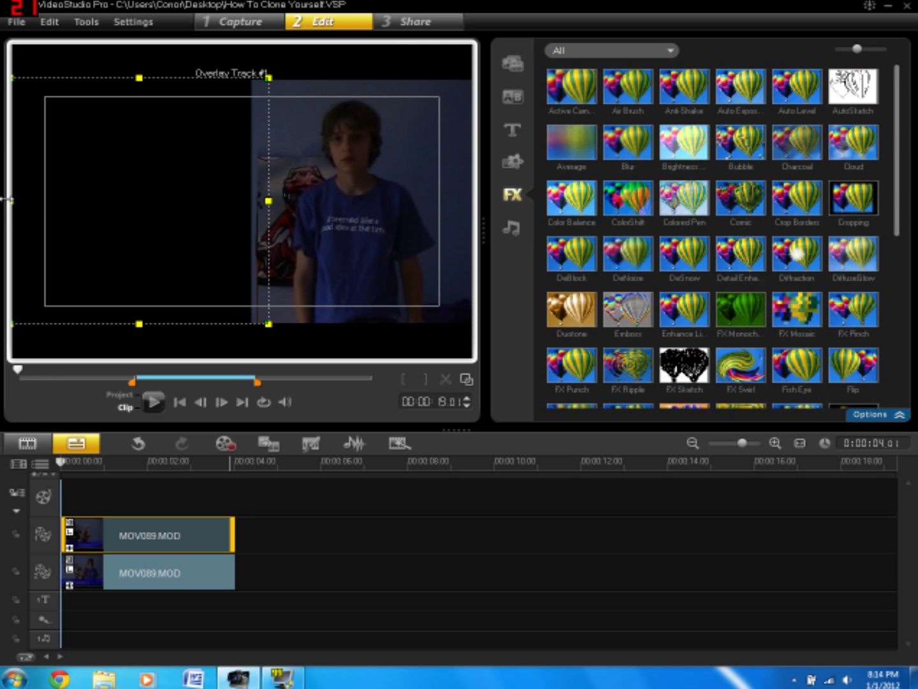
{"action": "left_click_drag", "start_coordinate": [269, 200], "coordinate": [257, 200]}
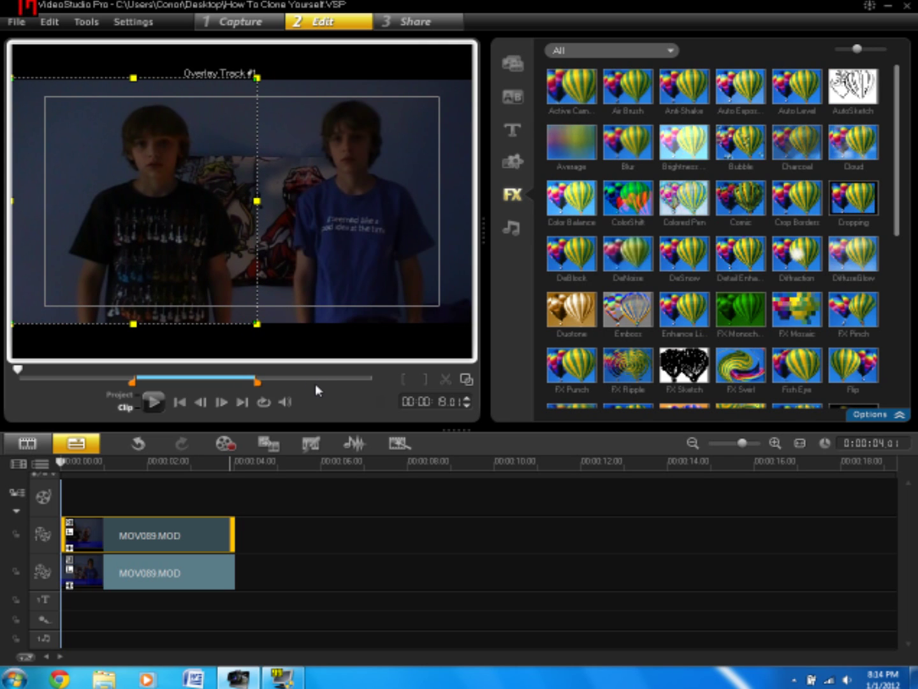
- Scrub the project to check the seam between the halves and widen the Overlay Track #2 clip slightly to close the gap
{"action": "left_click", "coordinate": [206, 461]}
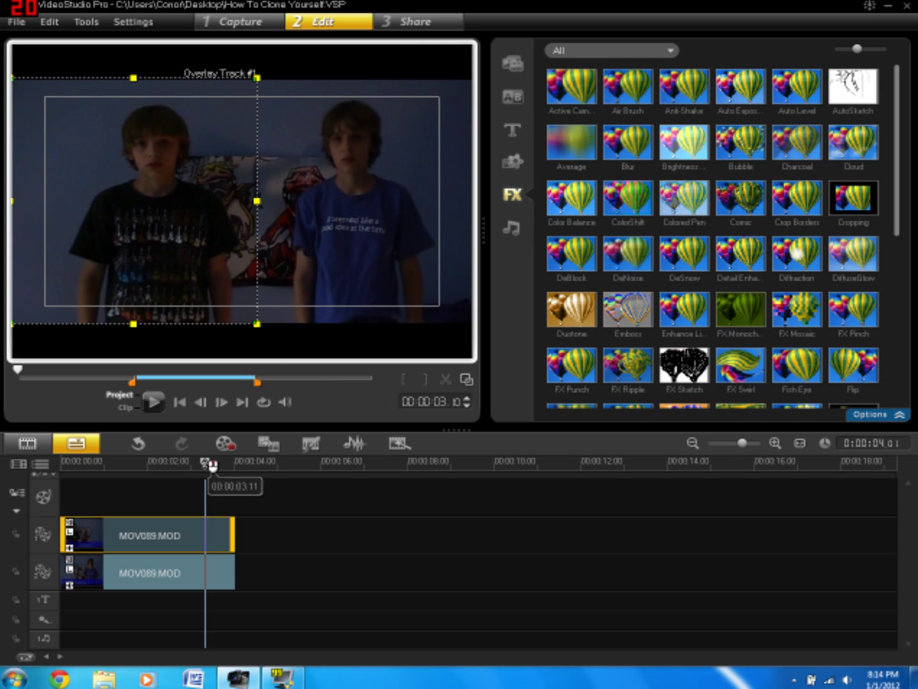
{"action": "left_click", "coordinate": [184, 464]}
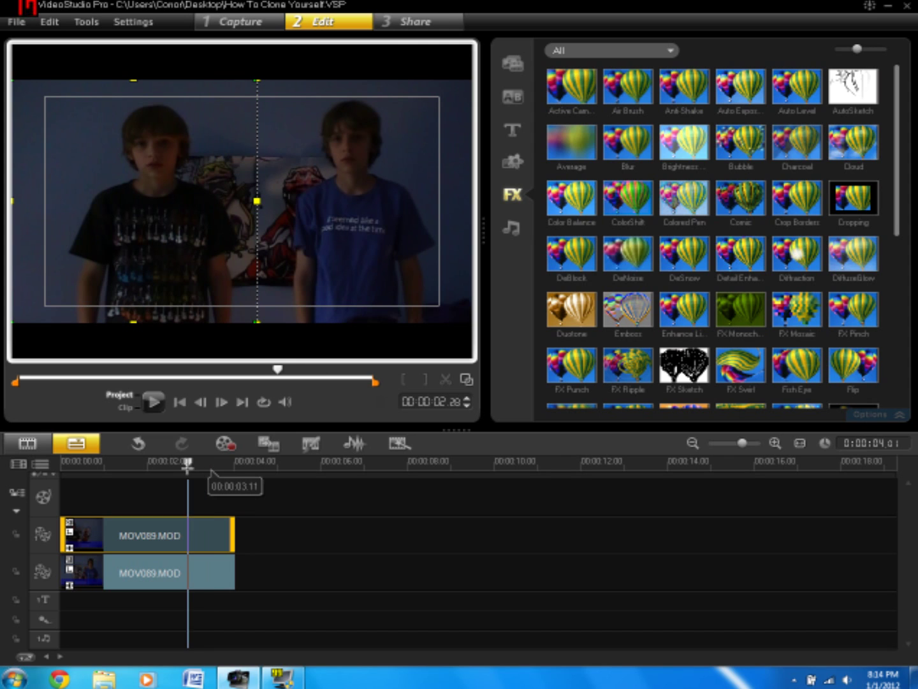
{"action": "left_click_drag", "start_coordinate": [184, 465], "coordinate": [139, 474]}
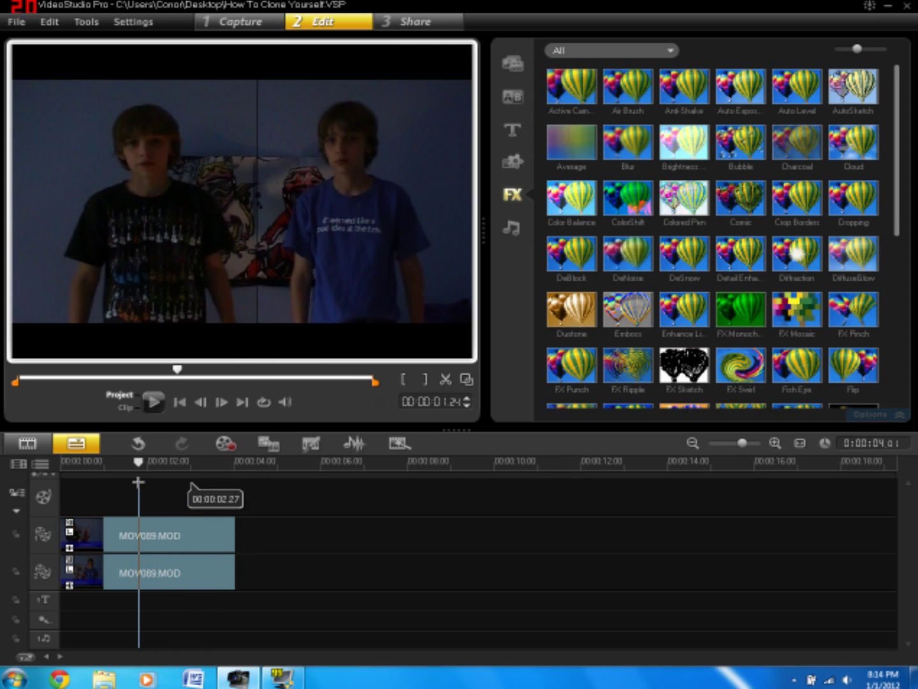
{"action": "left_click", "coordinate": [194, 569]}
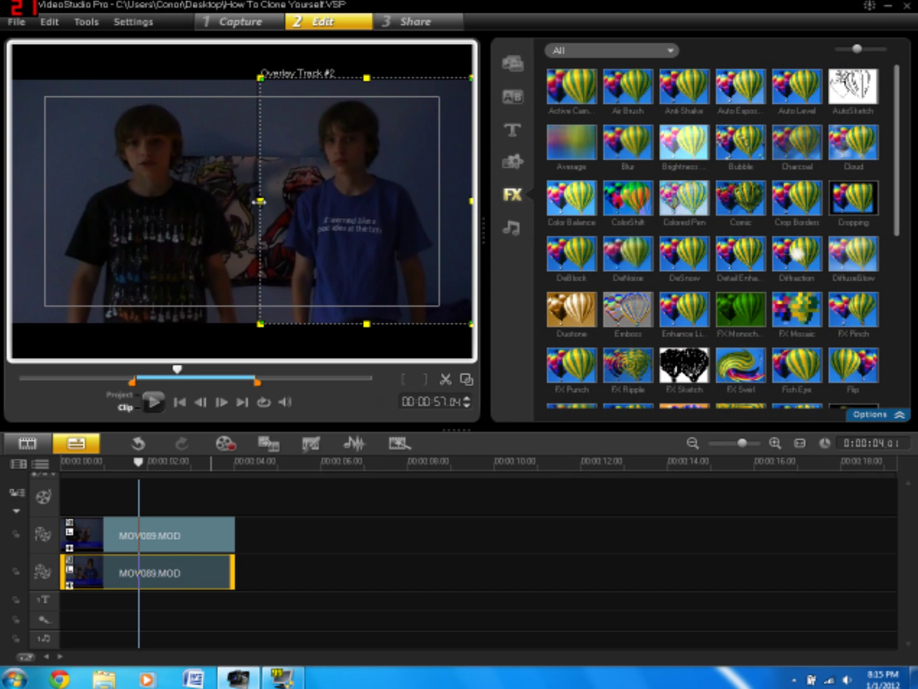
{"action": "left_click_drag", "start_coordinate": [261, 202], "coordinate": [257, 201]}
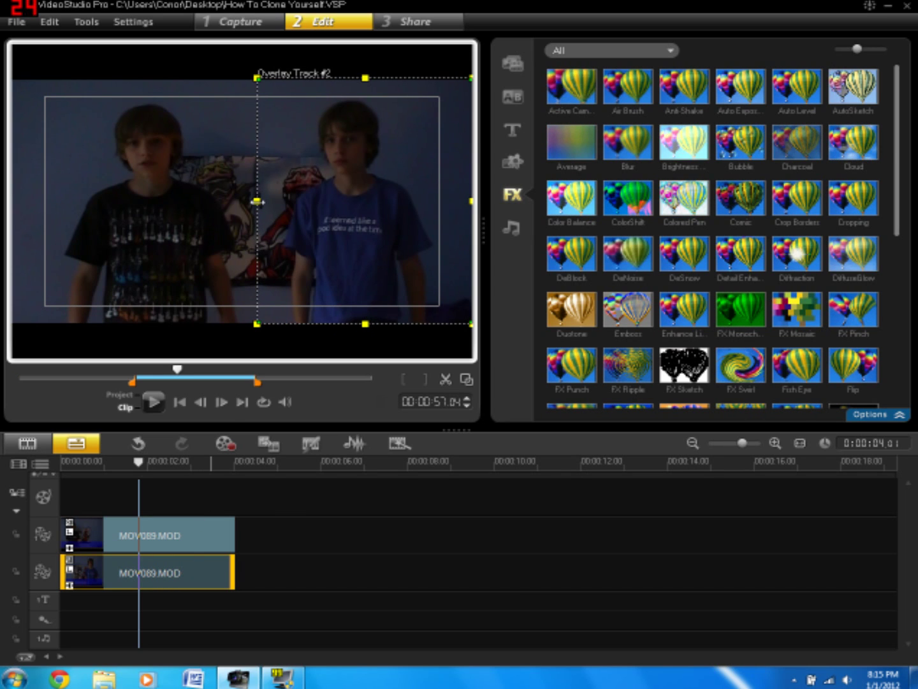
{"action": "left_click", "coordinate": [169, 466]}
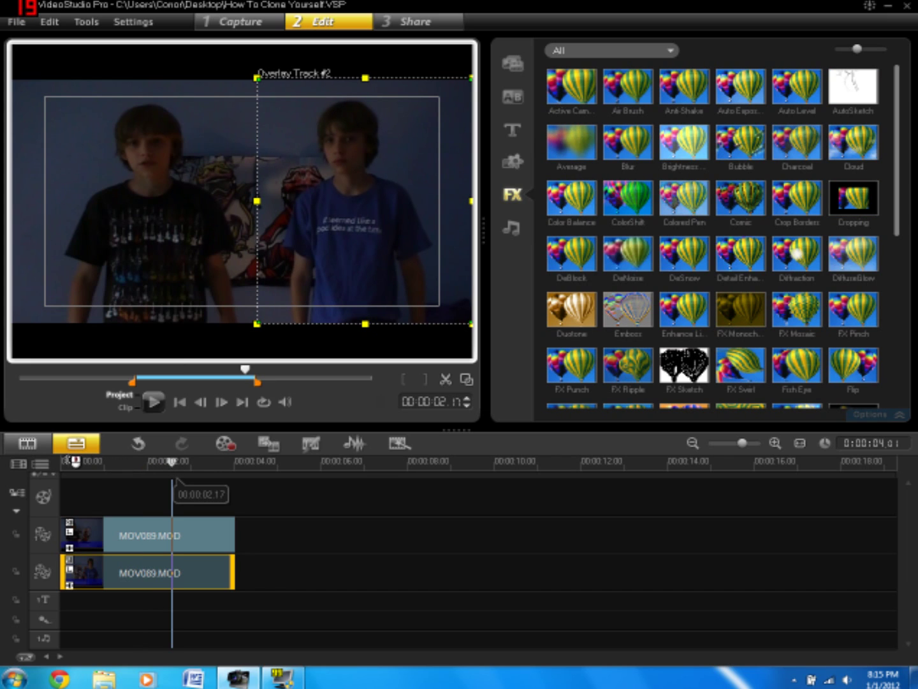
- Scrub the project and return to its start to inspect the seam between the two overlay halves
{"action": "left_click", "coordinate": [64, 462]}
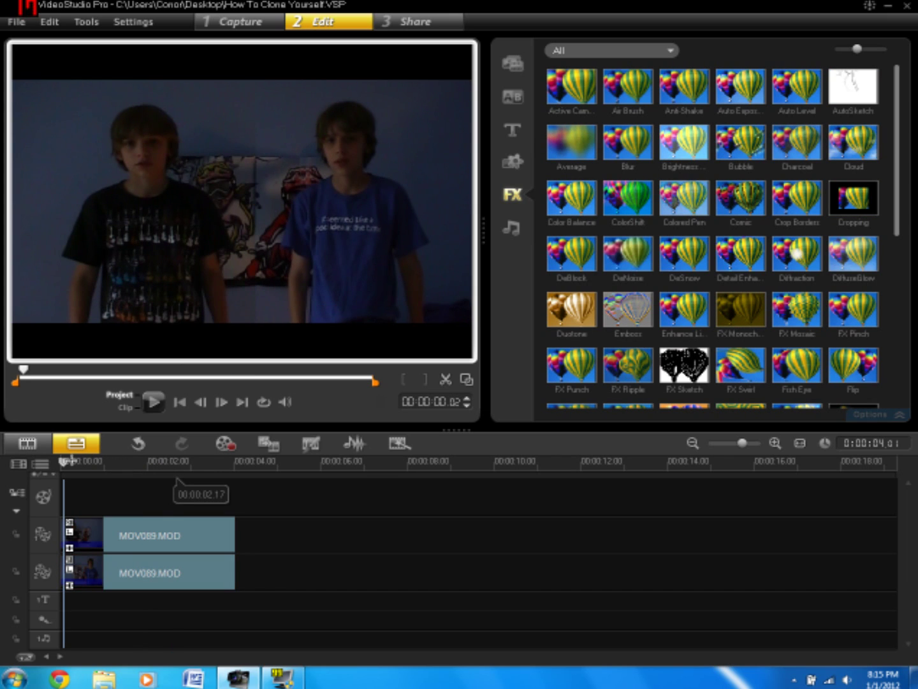
{"action": "left_click", "coordinate": [172, 562]}
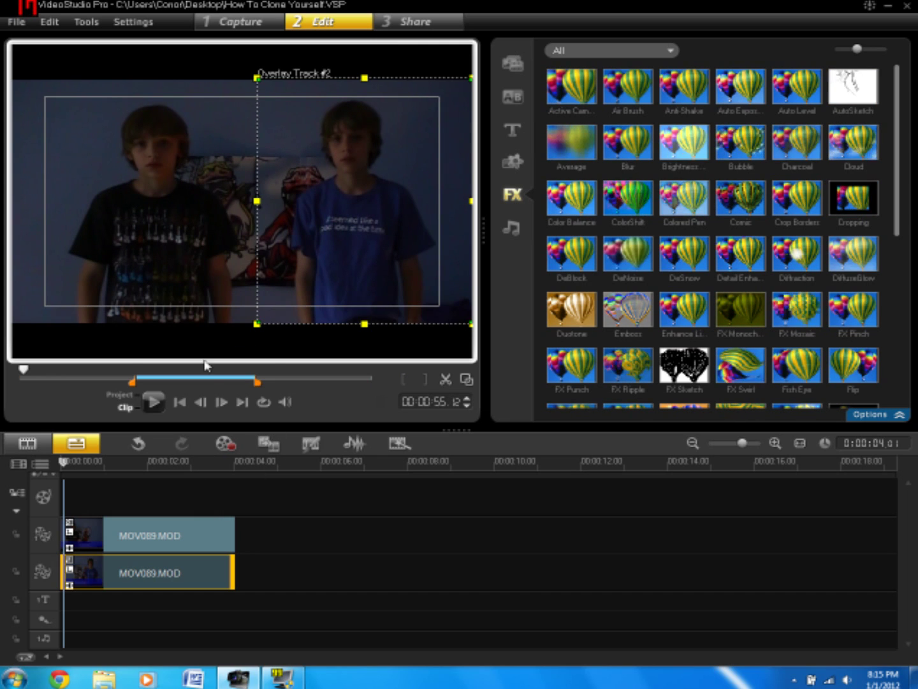
{"action": "left_click", "coordinate": [148, 463]}
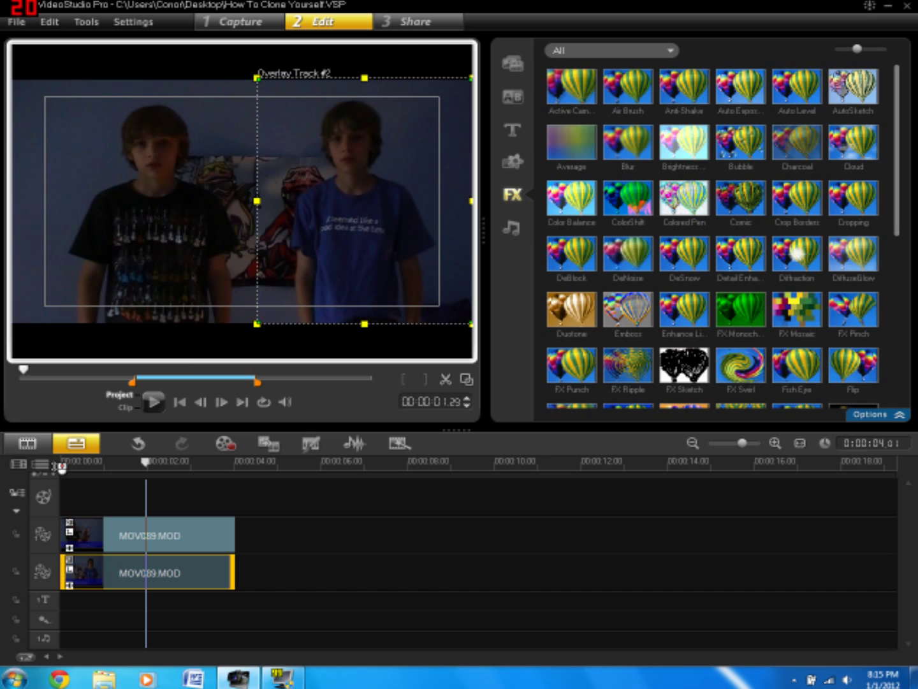
{"action": "left_click", "coordinate": [62, 466]}
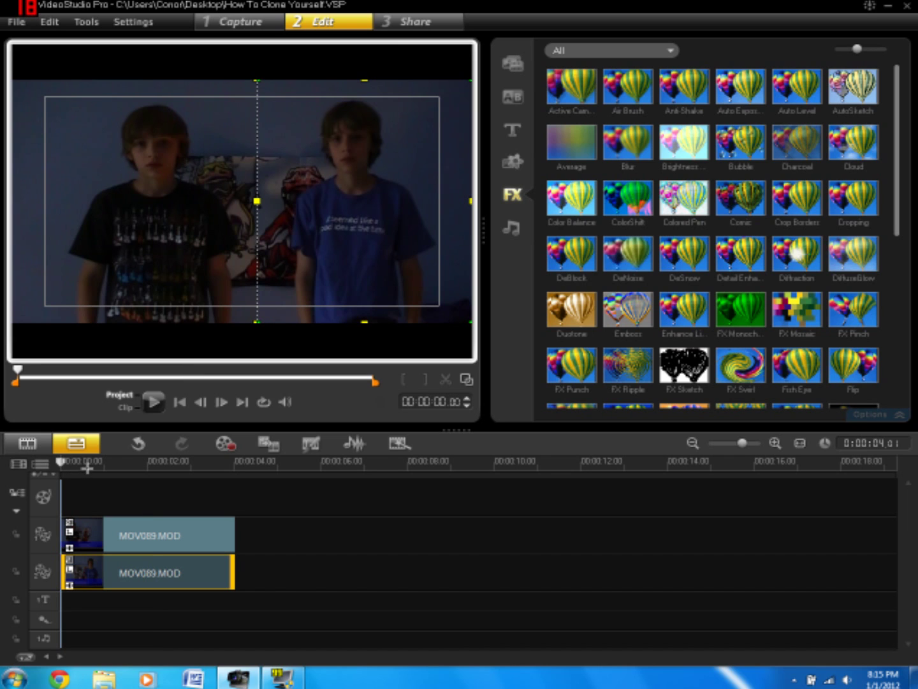
{"action": "left_click", "coordinate": [237, 305]}
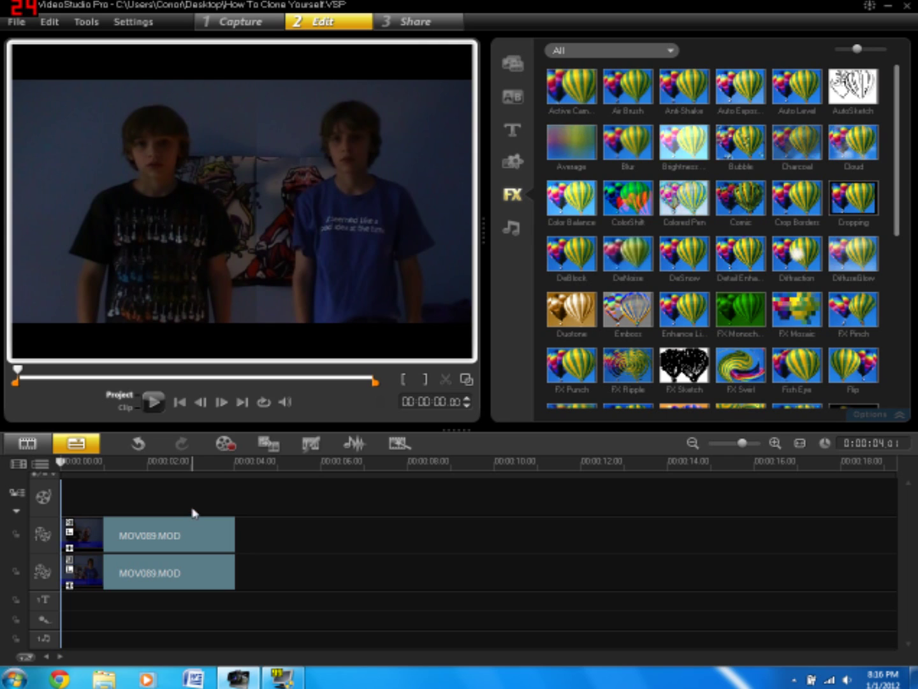
{"action": "left_click", "coordinate": [179, 543]}
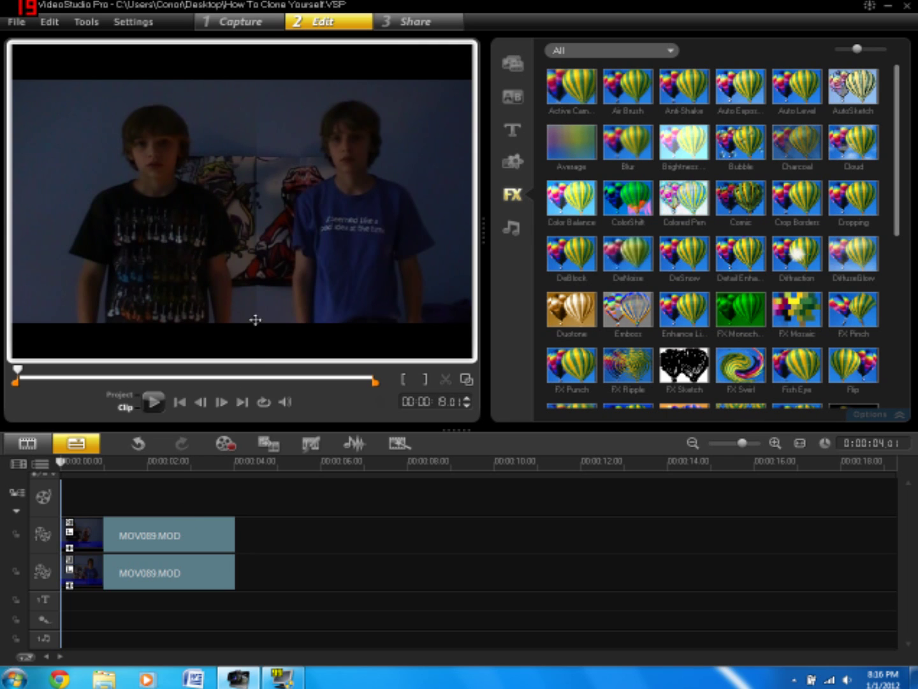
{"action": "left_click", "coordinate": [260, 293]}
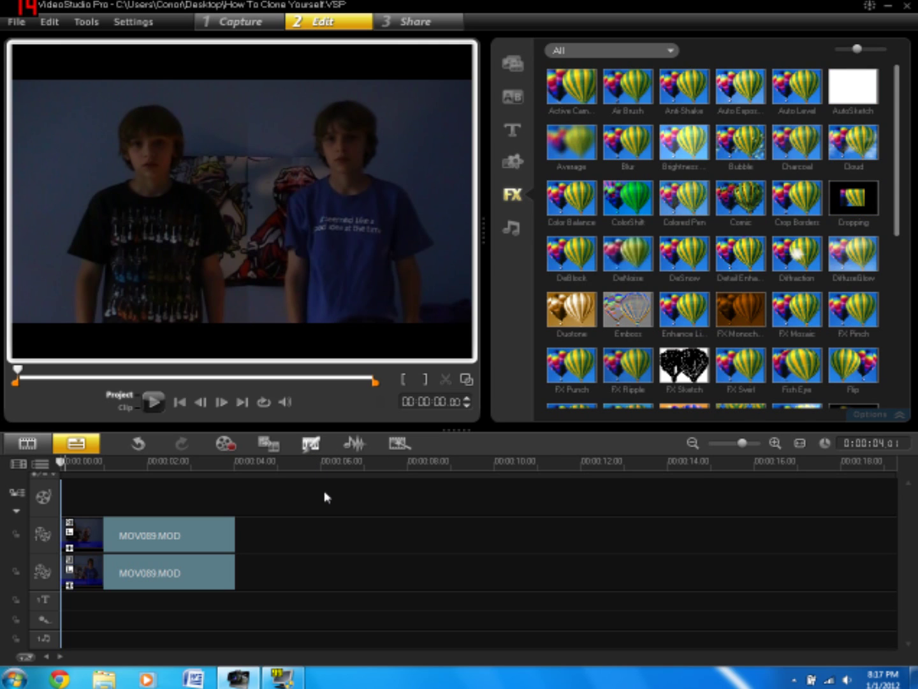
- Open the Painting Creator on the first project frame and accept the preferences with a default macro duration of 1 second
{"action": "left_click", "coordinate": [333, 460]}
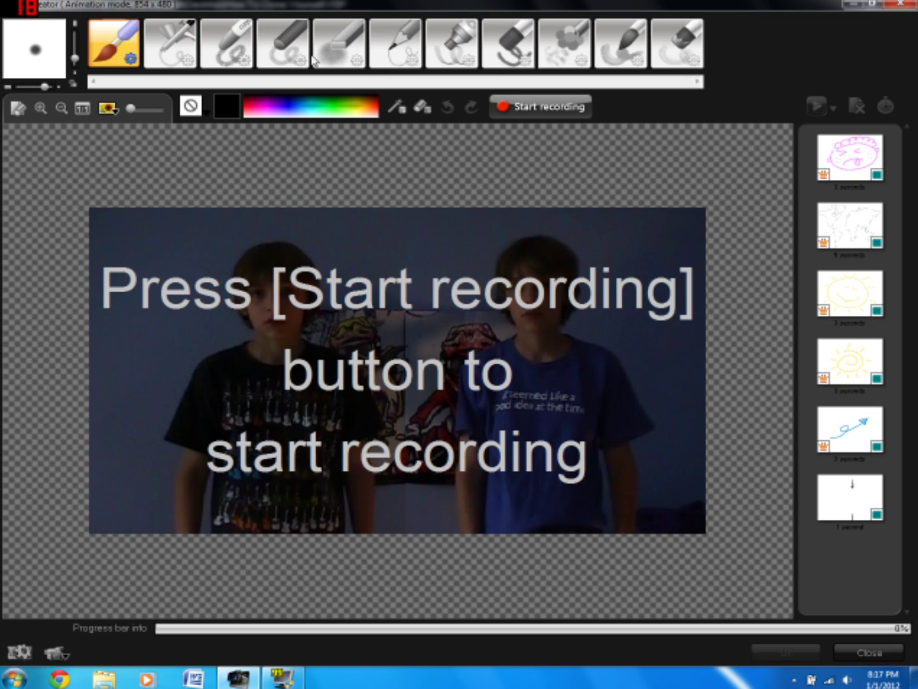
{"action": "double_click", "coordinate": [331, 5]}
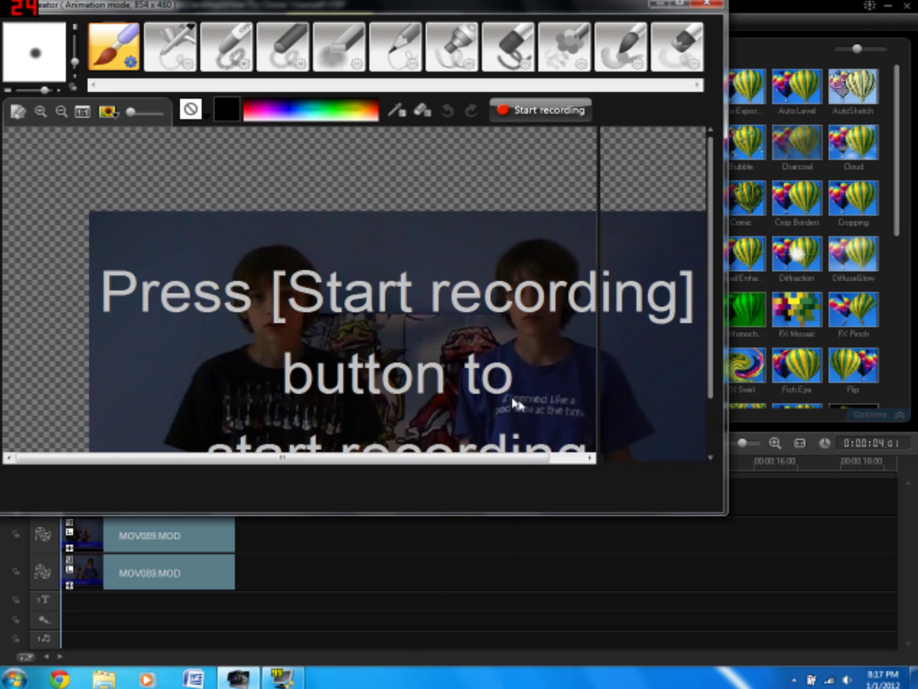
{"action": "mouse_move", "coordinate": [331, 6]}
{"action": "left_mouse_down"}
{"action": "mouse_move", "coordinate": [593, 391]}
{"action": "mouse_move", "coordinate": [587, 402]}
{"action": "left_mouse_up"}
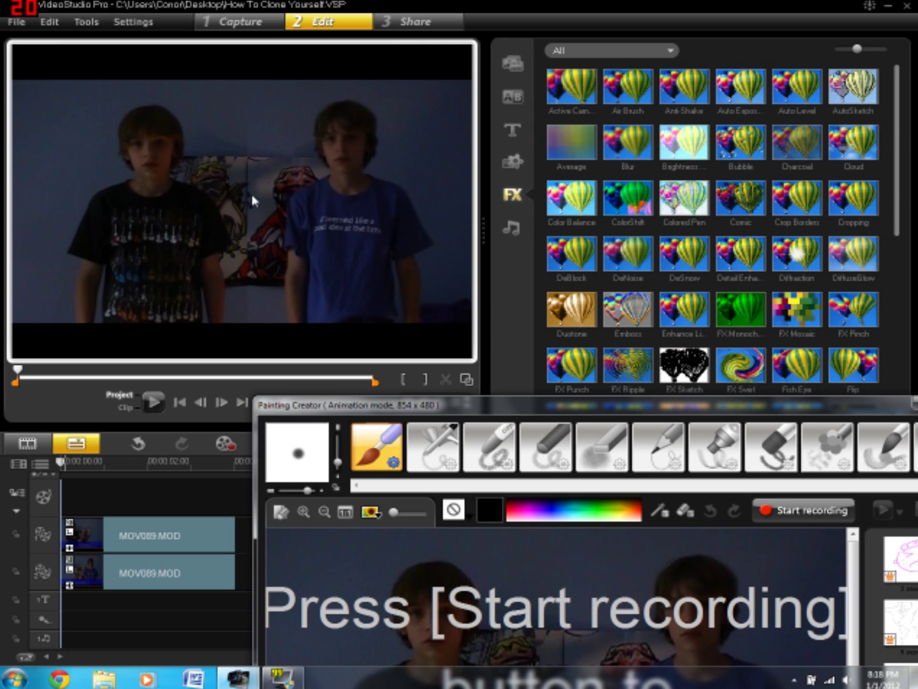
{"action": "left_click_drag", "start_coordinate": [539, 413], "coordinate": [473, 8]}
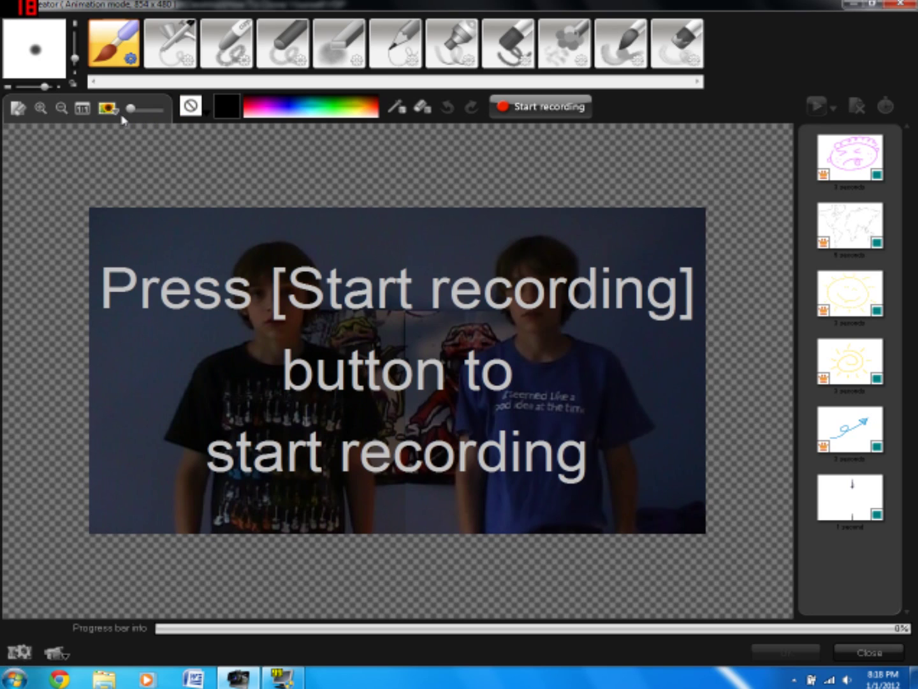
{"action": "left_click_drag", "start_coordinate": [131, 110], "coordinate": [158, 110]}
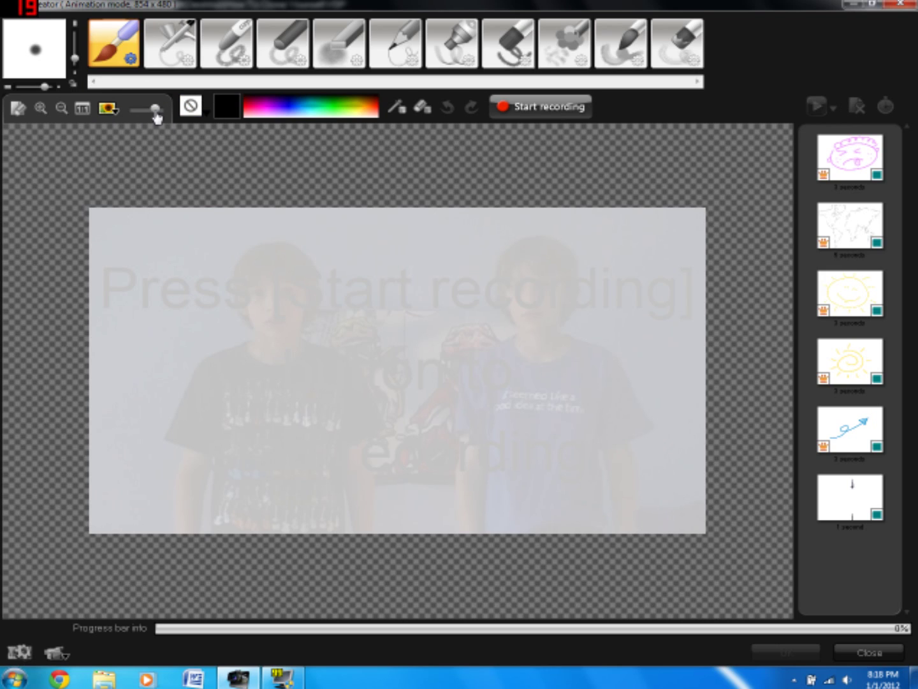
{"action": "left_click_drag", "start_coordinate": [156, 112], "coordinate": [130, 108]}
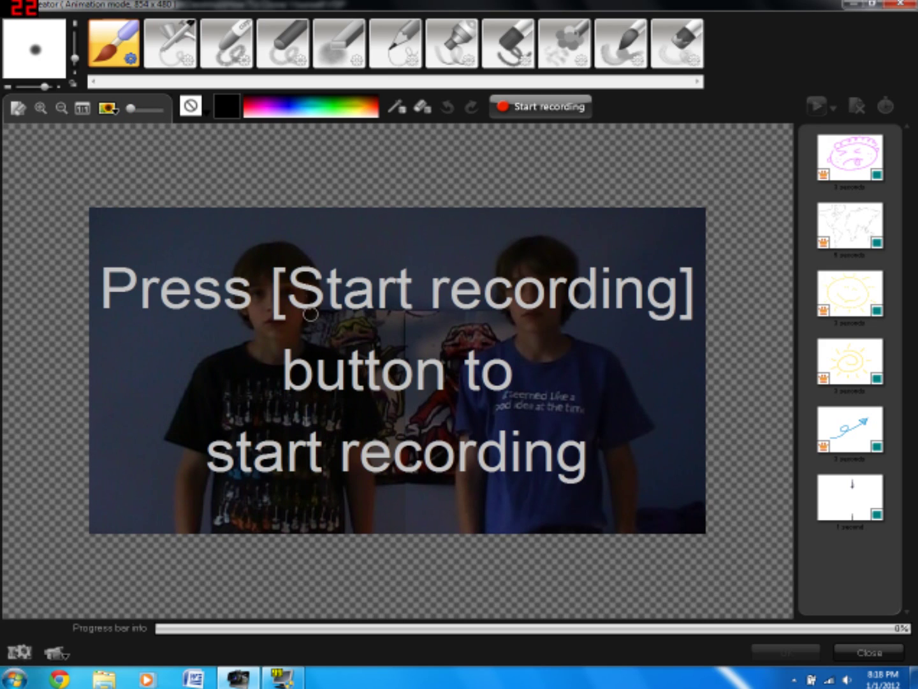
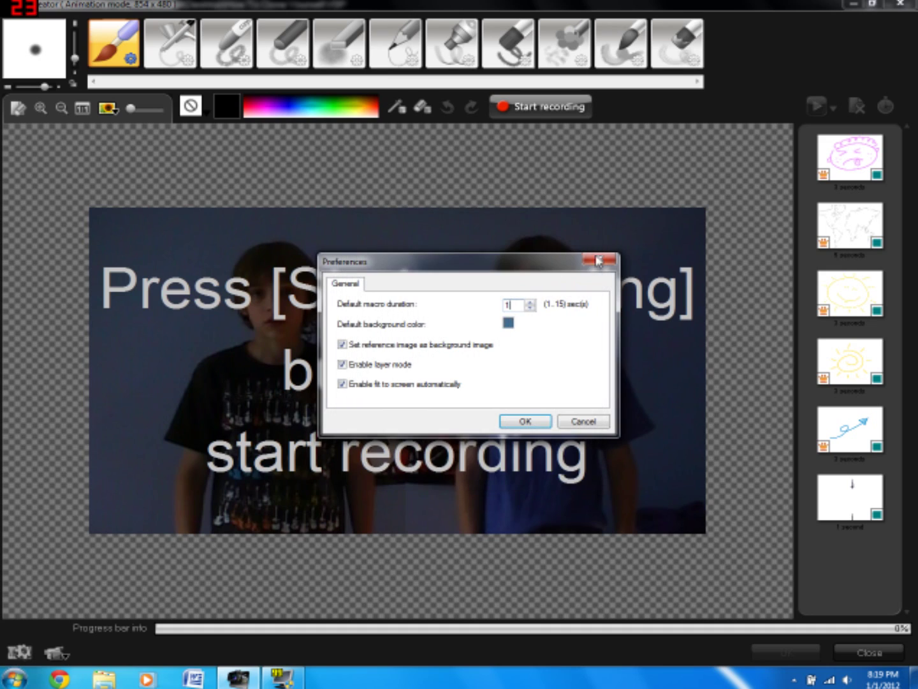
{"action": "left_click", "coordinate": [525, 421]}
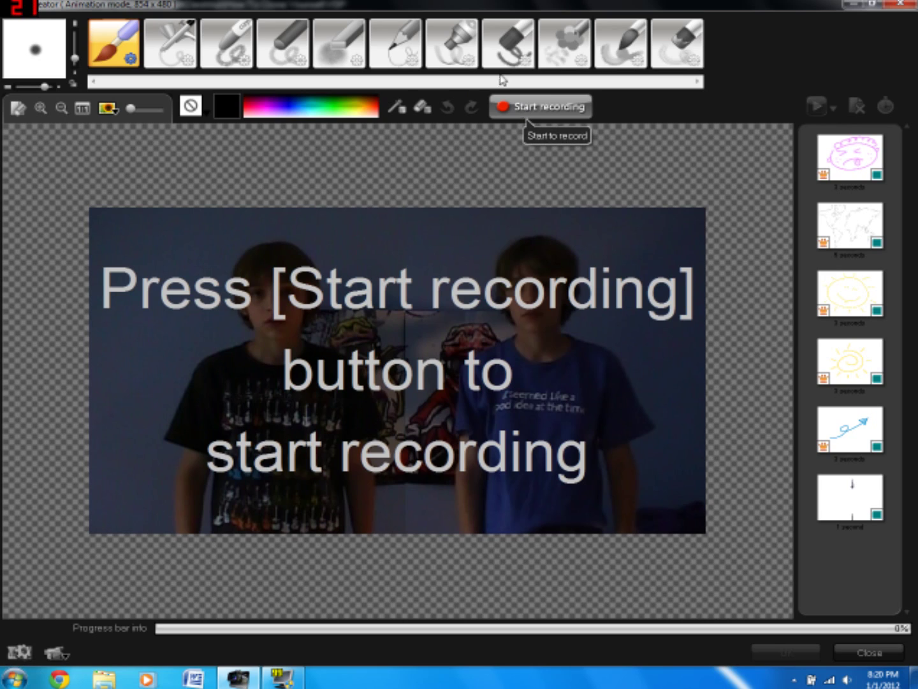
- Record brush strokes along the seam between the two halves and render the one-second painting animation into the library
{"action": "left_click", "coordinate": [631, 56]}
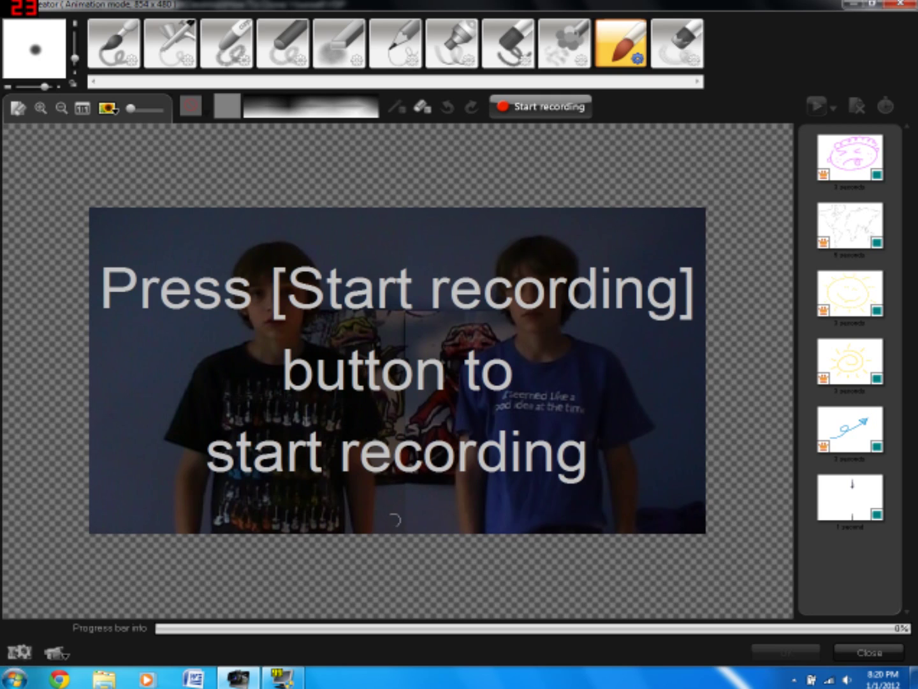
{"action": "left_click", "coordinate": [543, 109]}
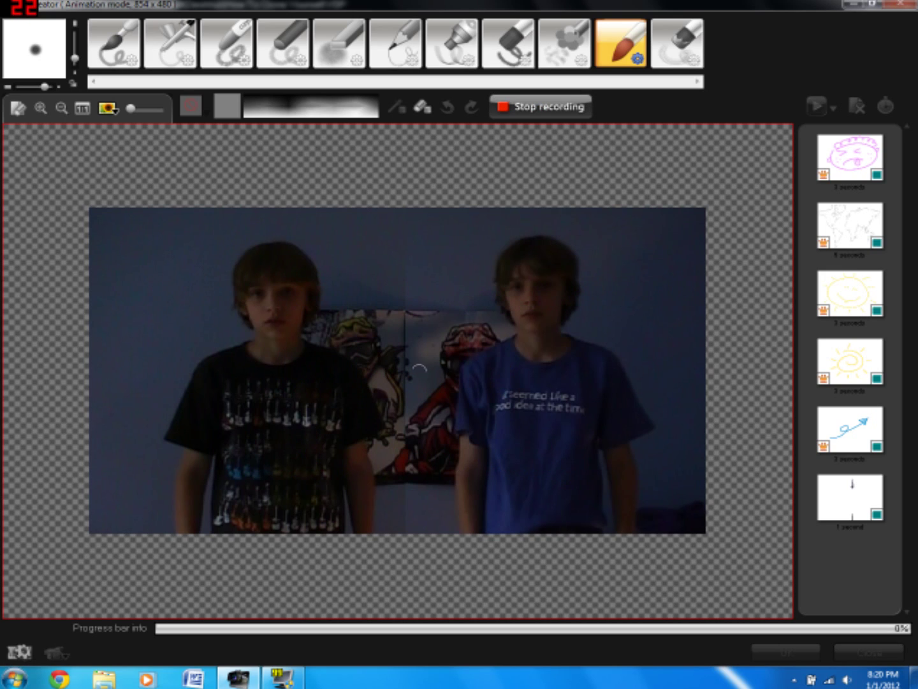
{"action": "left_click_drag", "start_coordinate": [404, 301], "coordinate": [406, 290]}
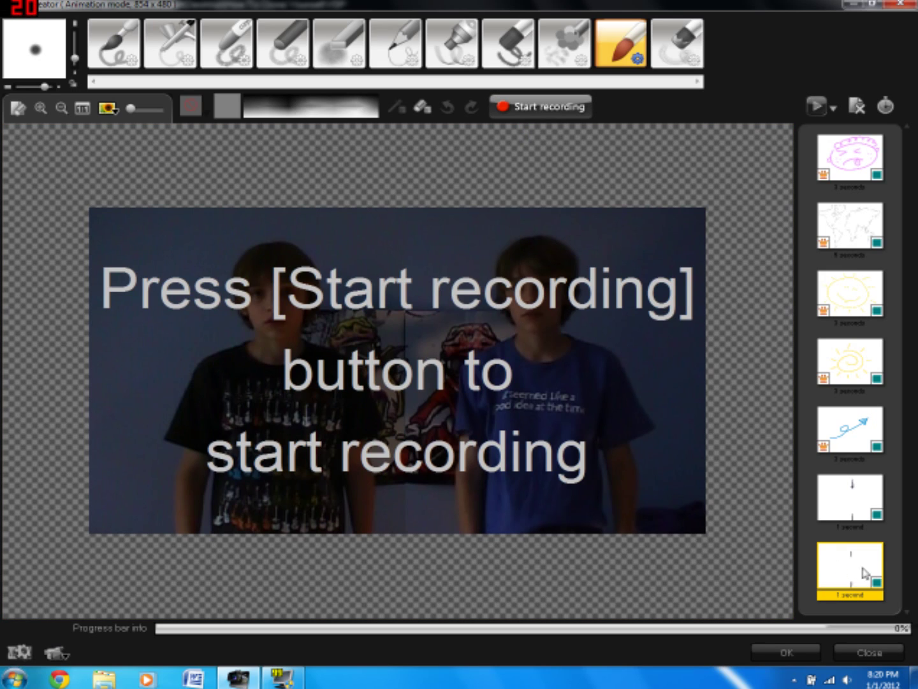
{"action": "left_click", "coordinate": [807, 651]}
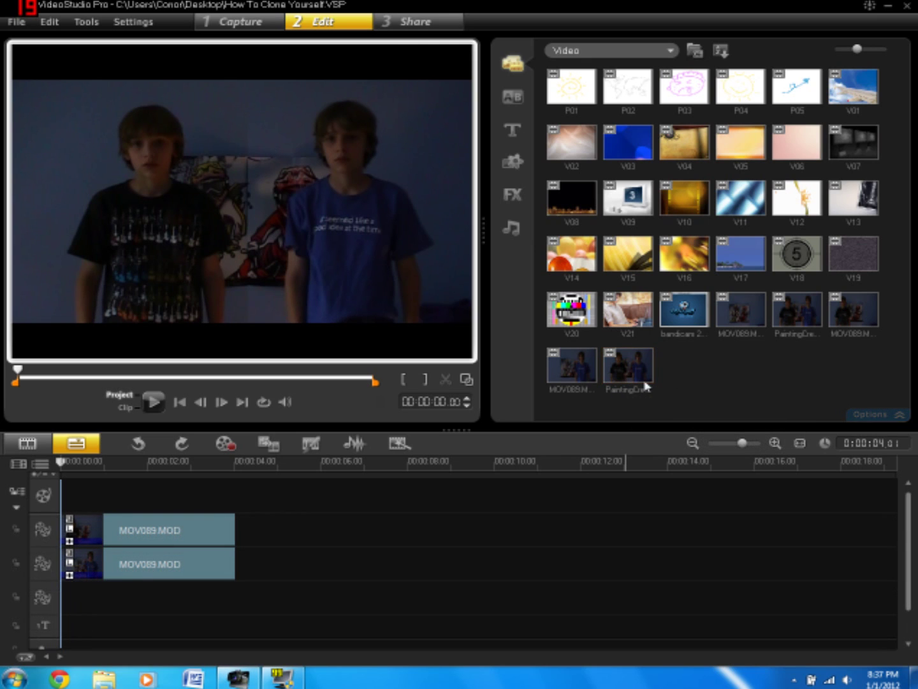
- Place the painting animation clip at the start of Overlay Track #3
{"action": "left_click", "coordinate": [641, 379]}
{"action": "mouse_move", "coordinate": [635, 396]}
{"action": "left_mouse_down"}
{"action": "mouse_move", "coordinate": [539, 478]}
{"action": "mouse_move", "coordinate": [74, 609]}
{"action": "mouse_move", "coordinate": [61, 594]}
{"action": "mouse_move", "coordinate": [101, 612]}
{"action": "left_mouse_up"}
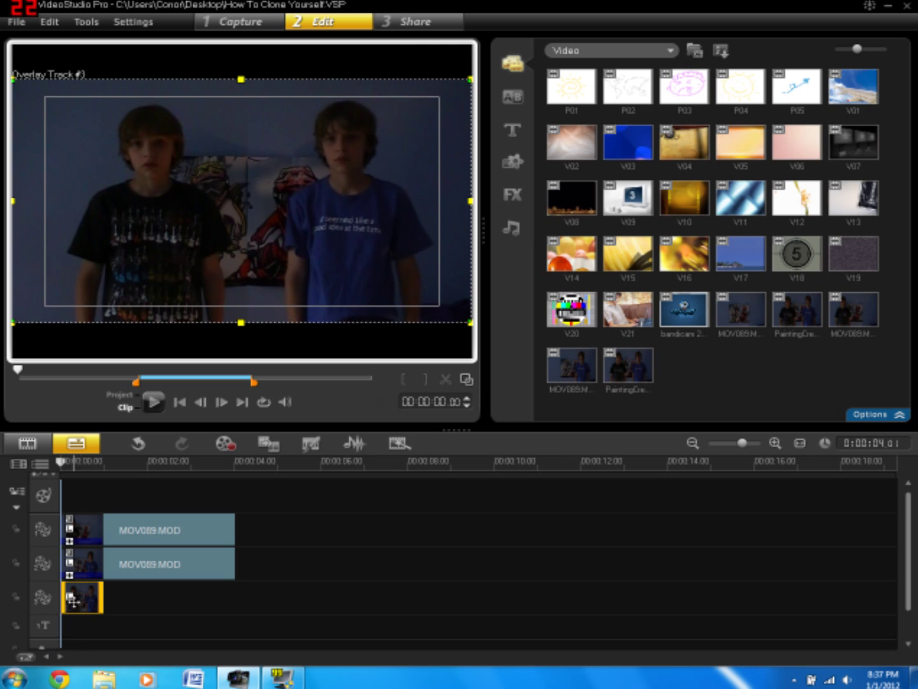
{"action": "right_click", "coordinate": [89, 600]}
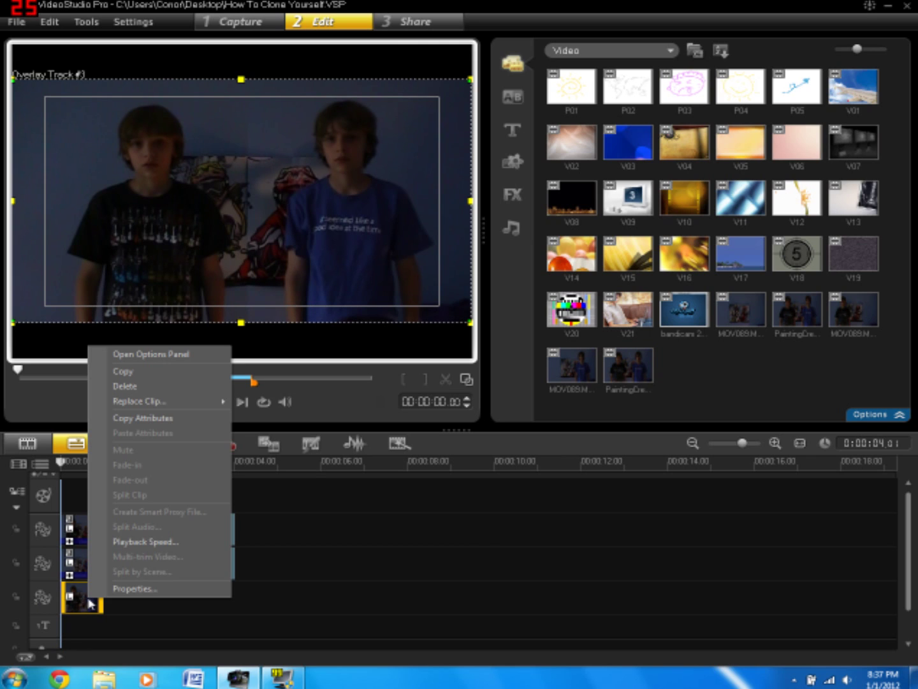
- Take a snapshot of the painting clip at its last frame, 00:00:00.29
{"action": "left_click", "coordinate": [873, 413]}
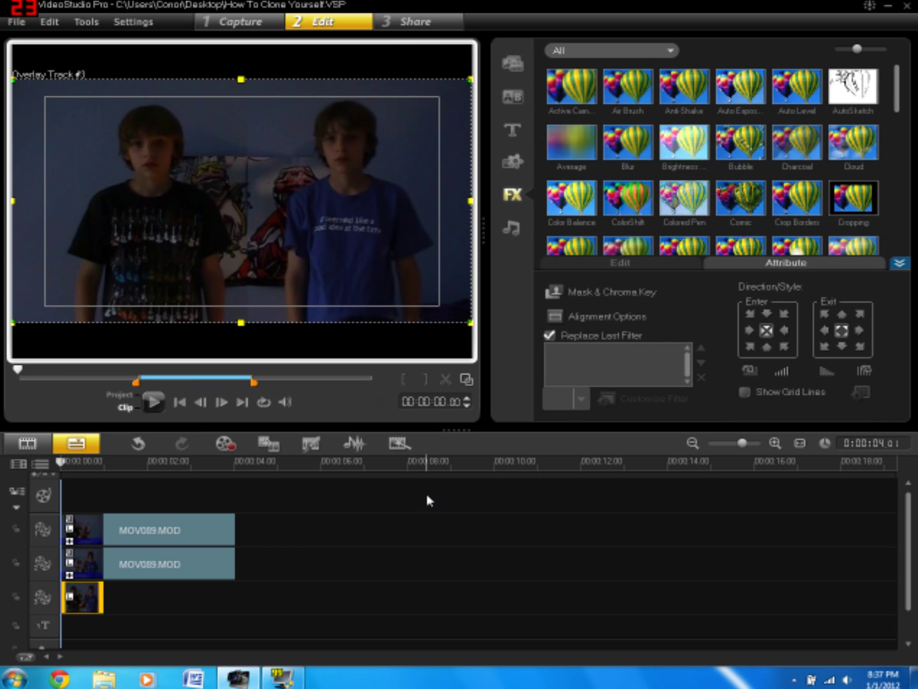
{"action": "left_click", "coordinate": [668, 264]}
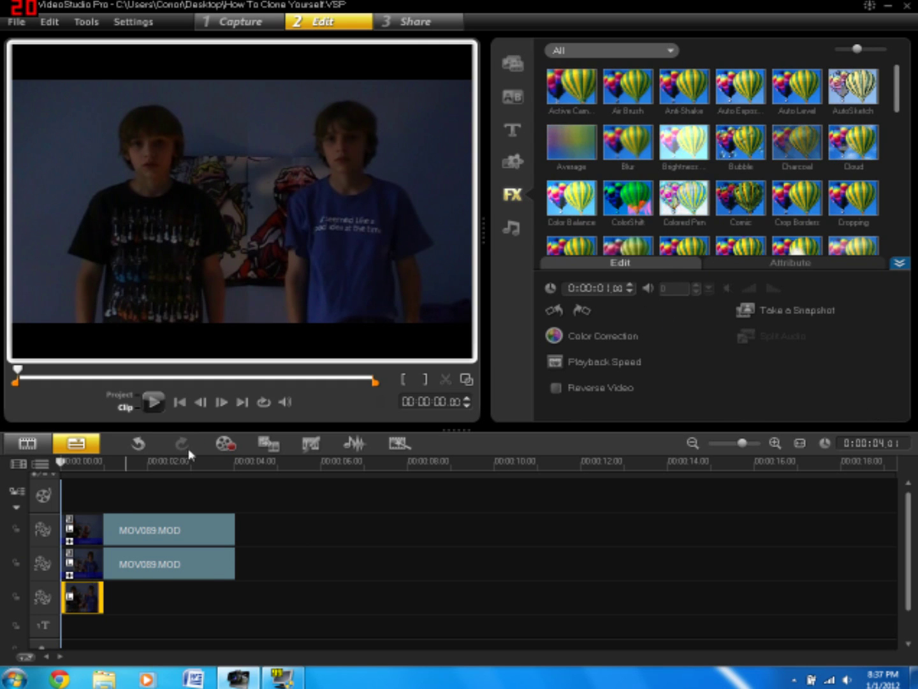
{"action": "left_click_drag", "start_coordinate": [18, 372], "coordinate": [374, 371]}
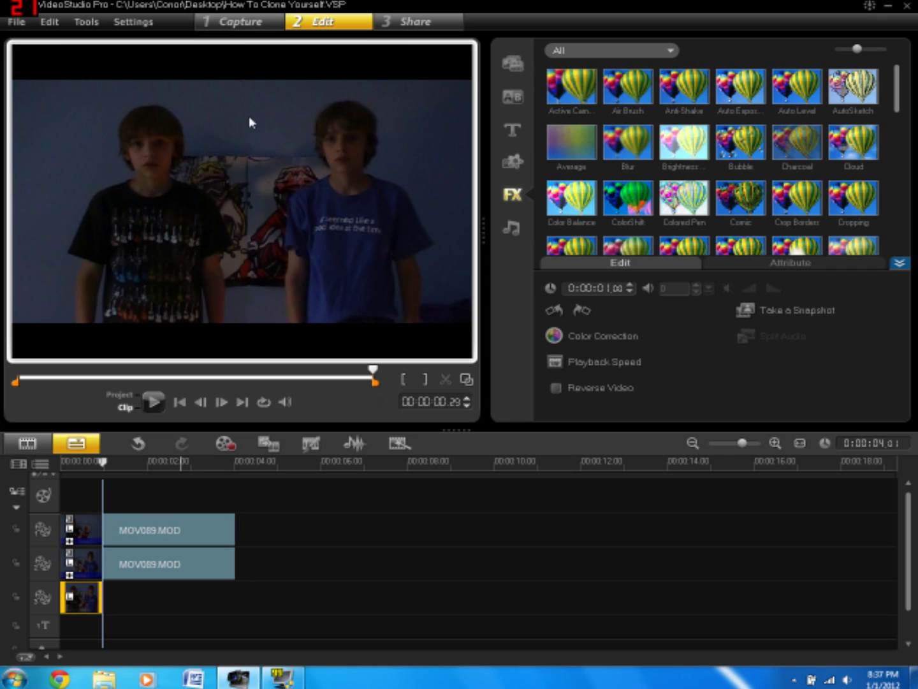
{"action": "left_click_drag", "start_coordinate": [373, 371], "coordinate": [461, 343]}
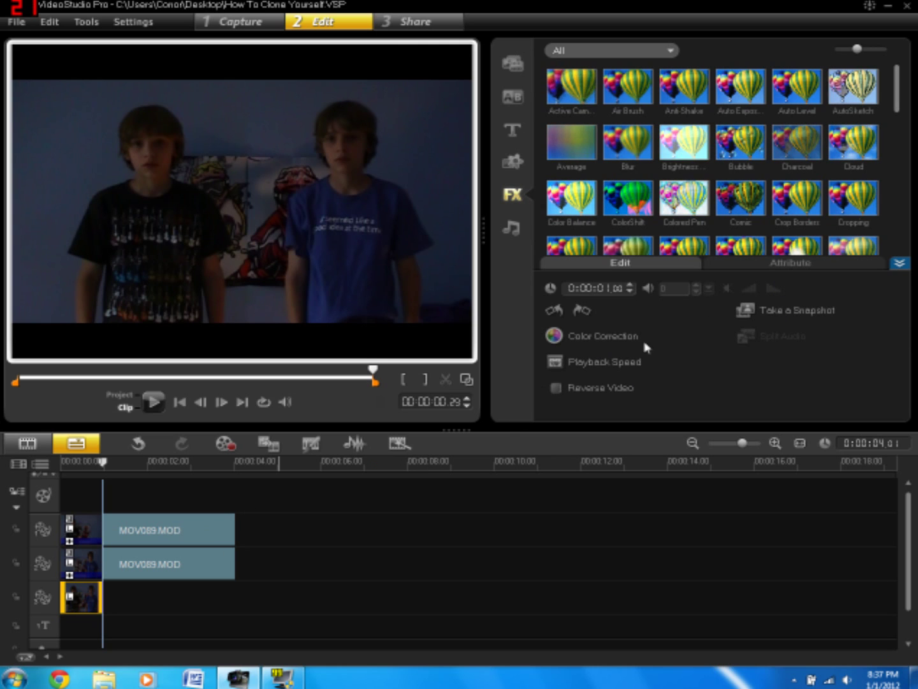
{"action": "left_click", "coordinate": [760, 313]}
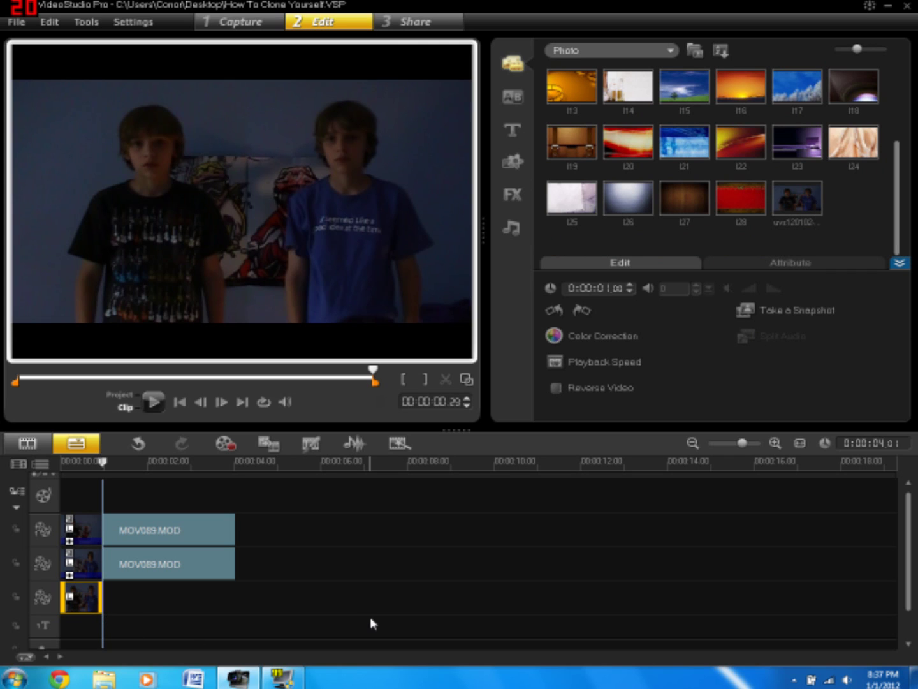
- Replace the painting clip on Overlay Track #3 with the snapshot uvs120102-003.BMP, extended to the end of the clips above
{"action": "left_click", "coordinate": [98, 600]}
{"action": "key", "text": "Delete"}
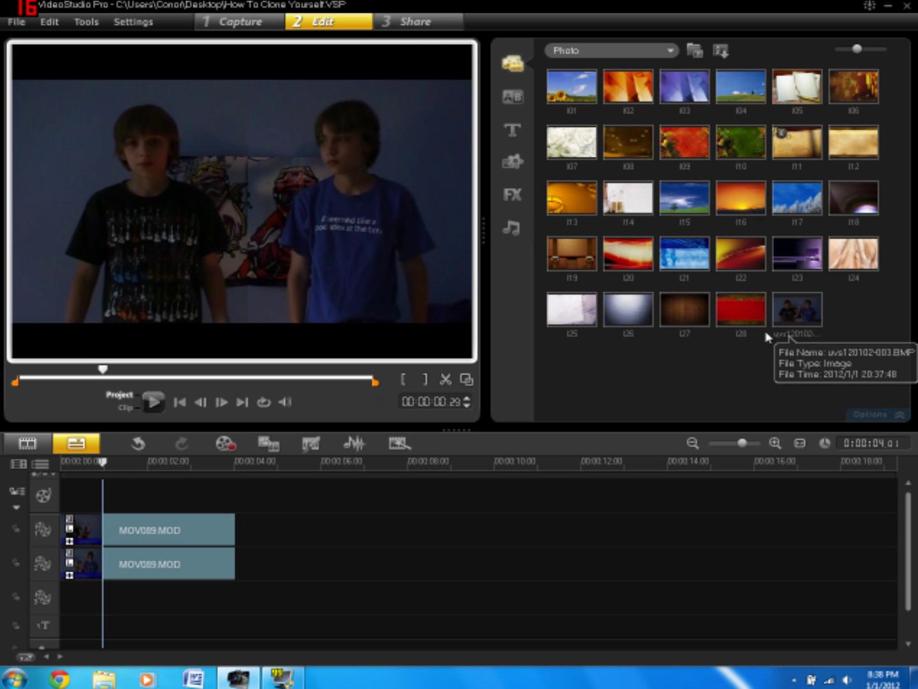
{"action": "left_click_drag", "start_coordinate": [788, 315], "coordinate": [192, 600]}
{"action": "left_click_drag", "start_coordinate": [40, 598], "coordinate": [246, 479]}
- Play the project from its start to check the snapshot over the two overlay clips
{"action": "left_click", "coordinate": [225, 465]}
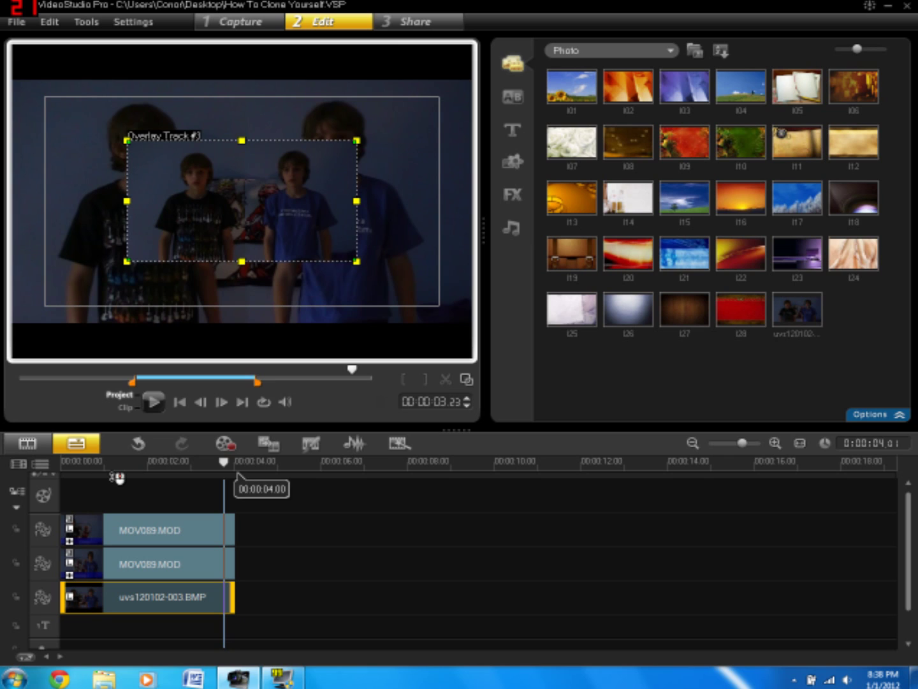
{"action": "left_click", "coordinate": [81, 464]}
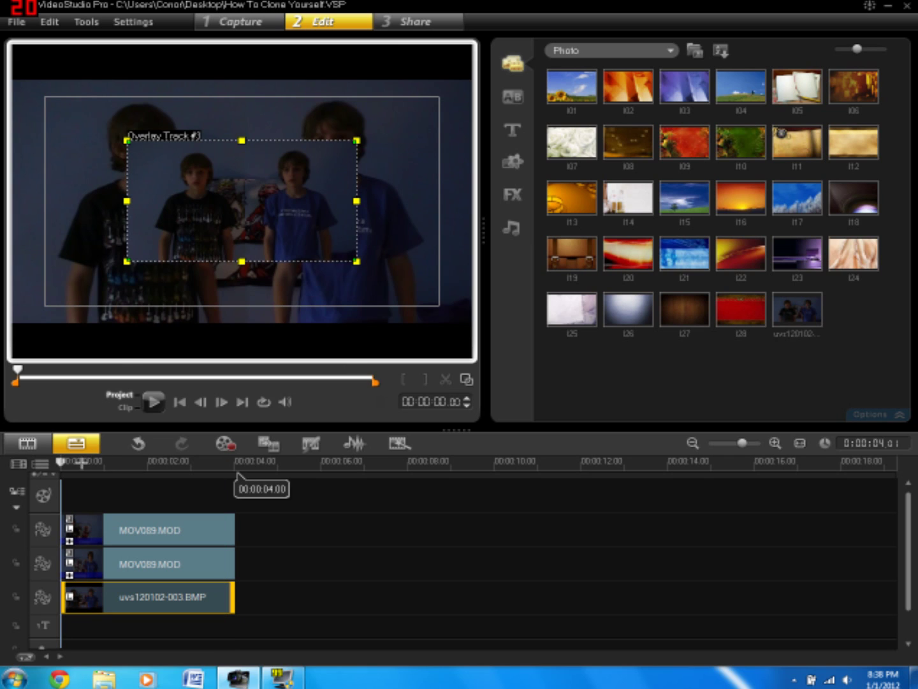
{"action": "left_click", "coordinate": [153, 402]}
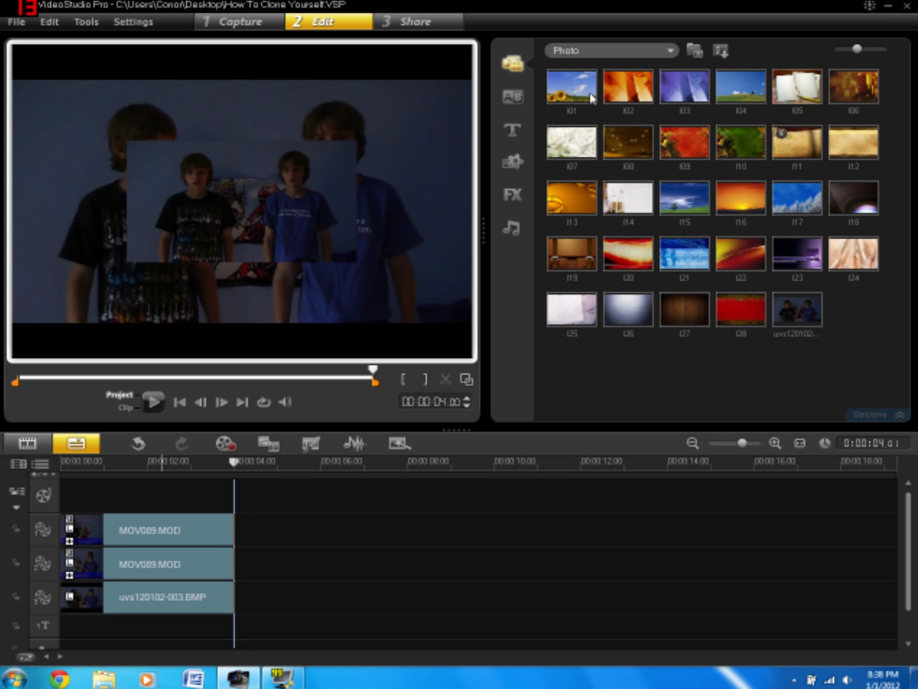
- Apply the Cropping filter to the snapshot on Overlay Track #3 and move the playhead back to about 00:00:01.16
{"action": "left_click", "coordinate": [512, 194]}
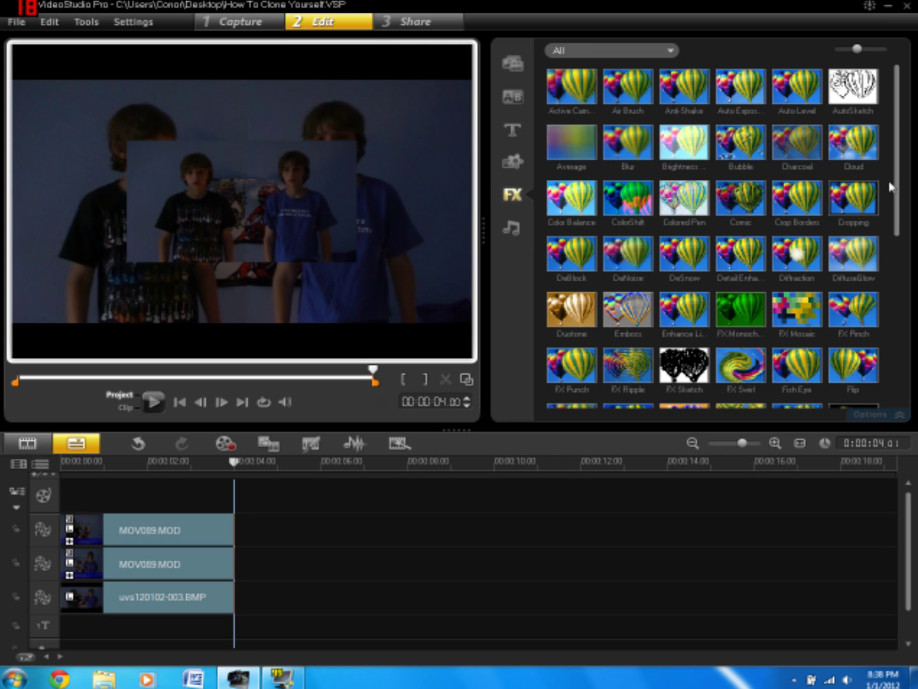
{"action": "left_click_drag", "start_coordinate": [868, 207], "coordinate": [211, 601]}
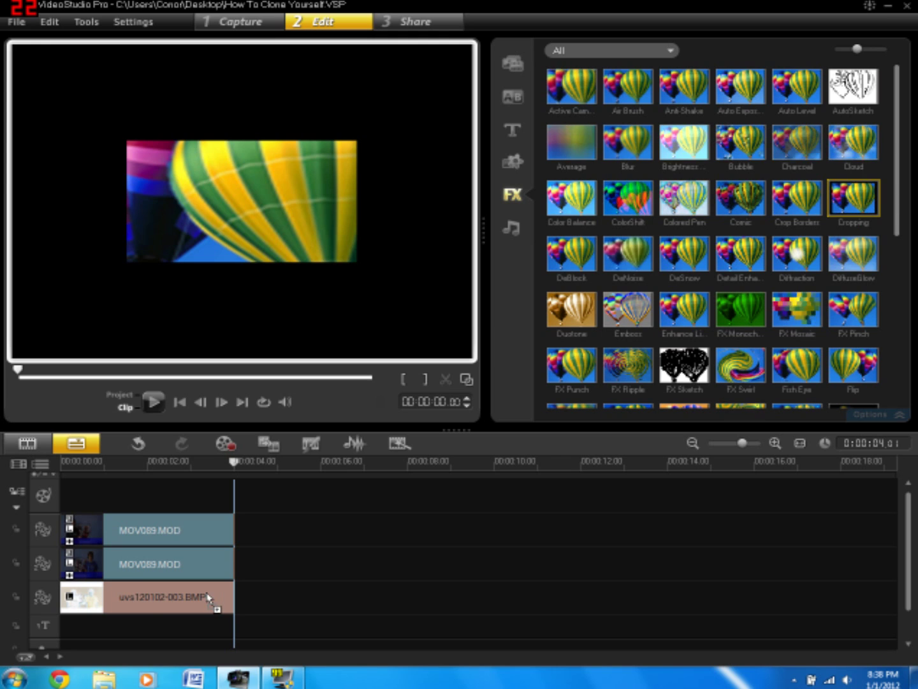
{"action": "left_click", "coordinate": [147, 600]}
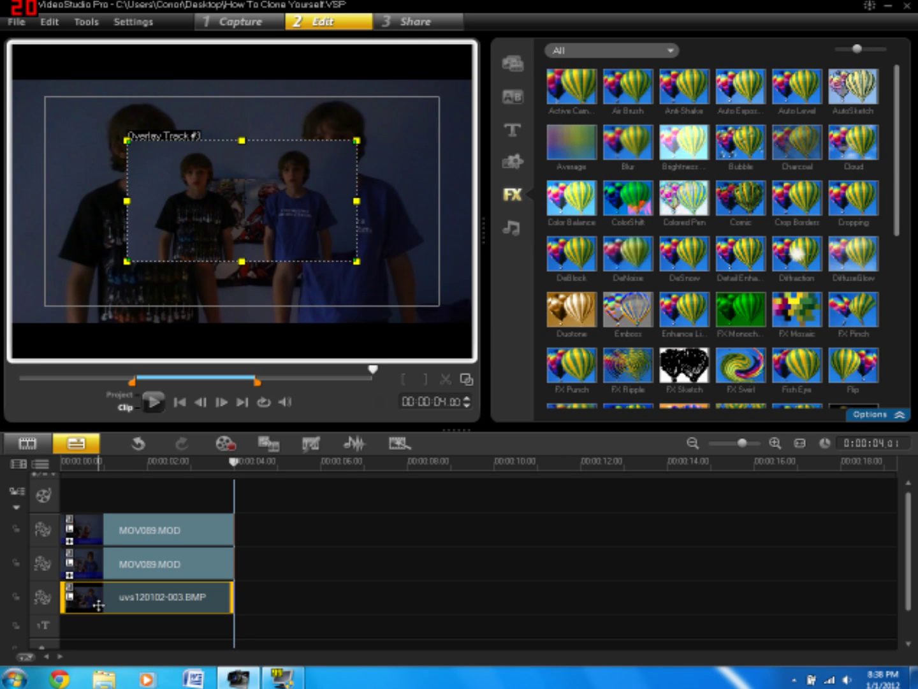
{"action": "left_click", "coordinate": [187, 465]}
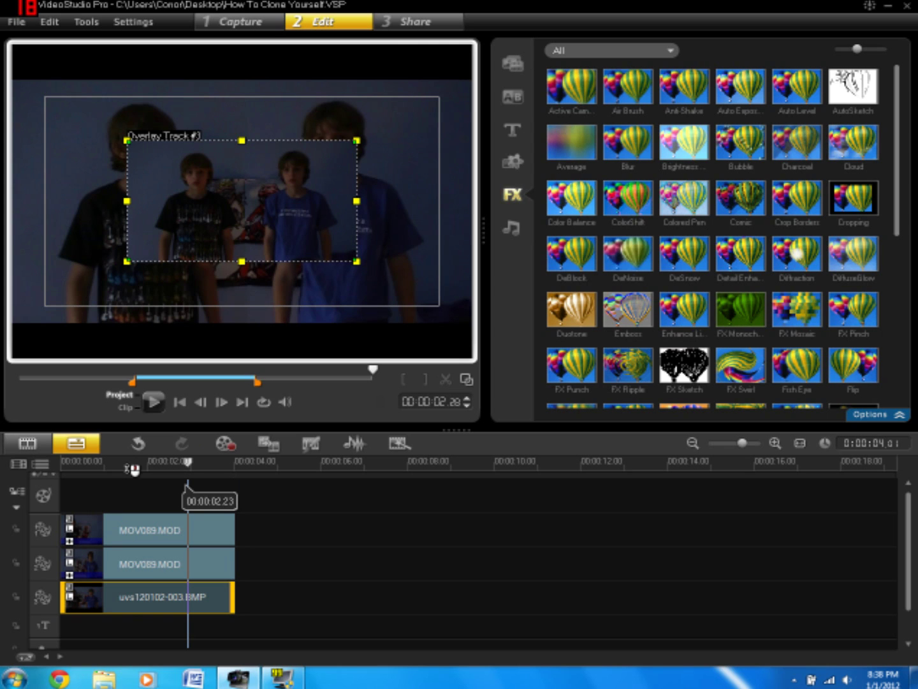
{"action": "left_click", "coordinate": [129, 614]}
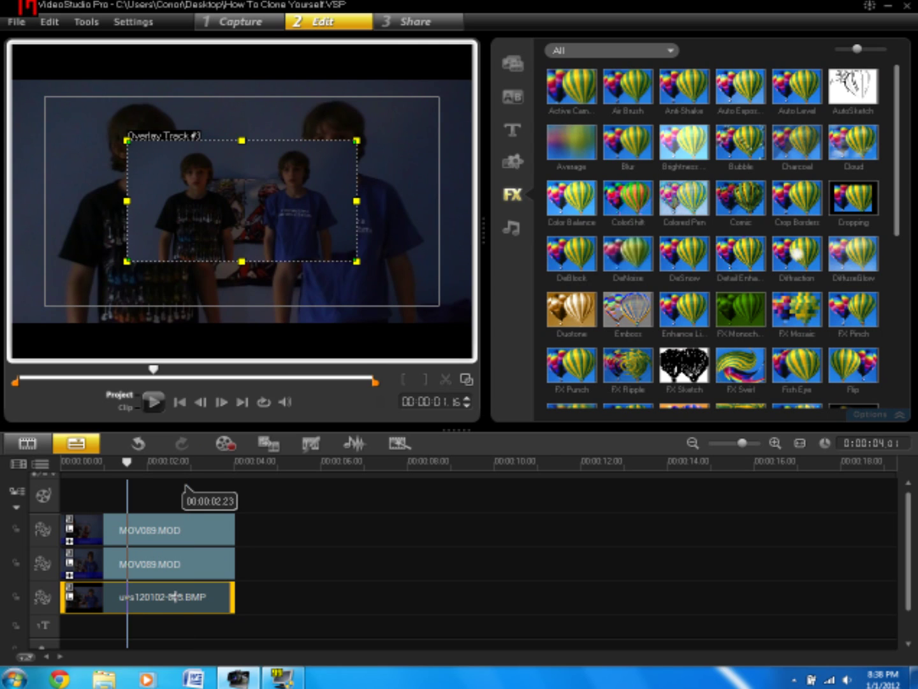
- Customize the snapshot's Cropping filter on its first keyframe with 100% height and 7% width, and shift the crop area onto the seam
{"action": "left_click", "coordinate": [181, 611]}
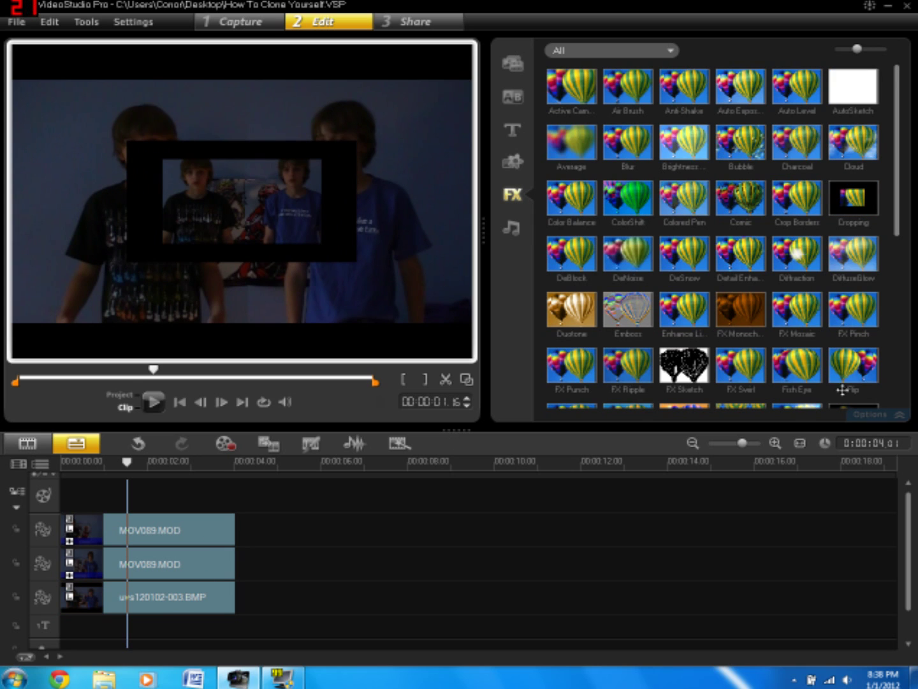
{"action": "left_click", "coordinate": [871, 415]}
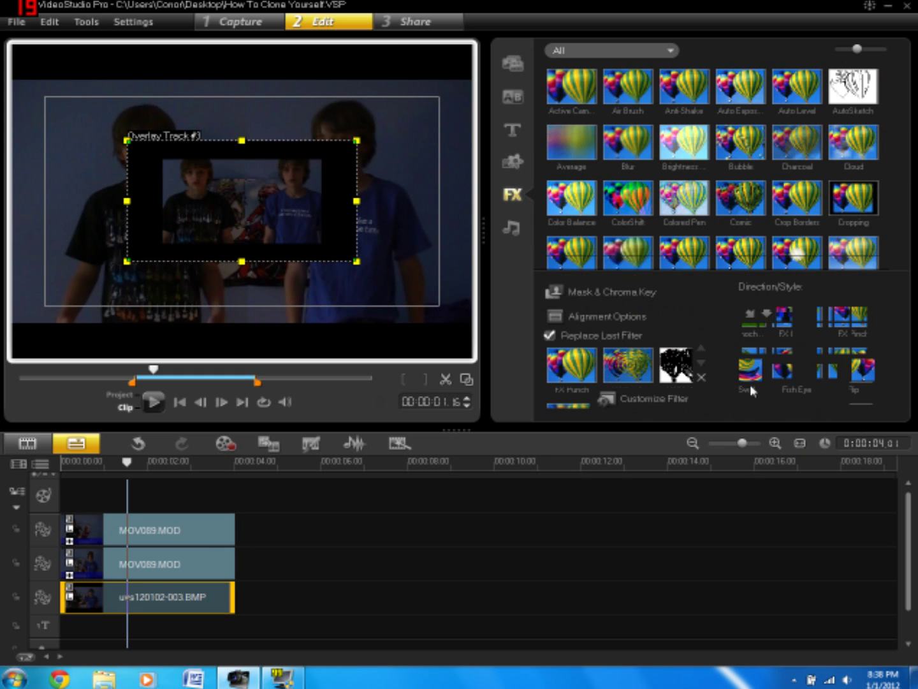
{"action": "left_click", "coordinate": [652, 398]}
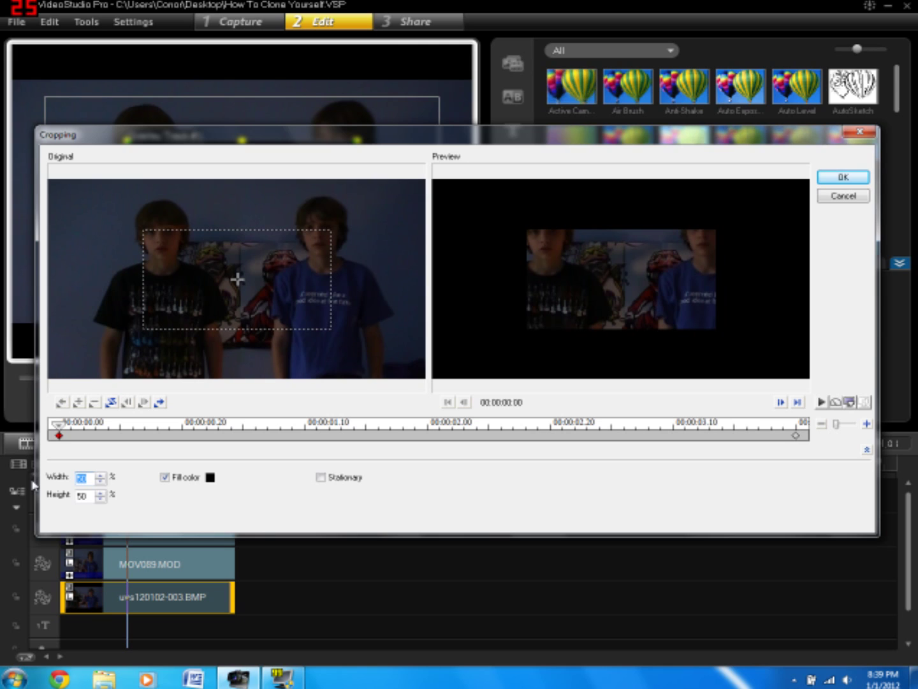
{"action": "key", "text": "Tab"}
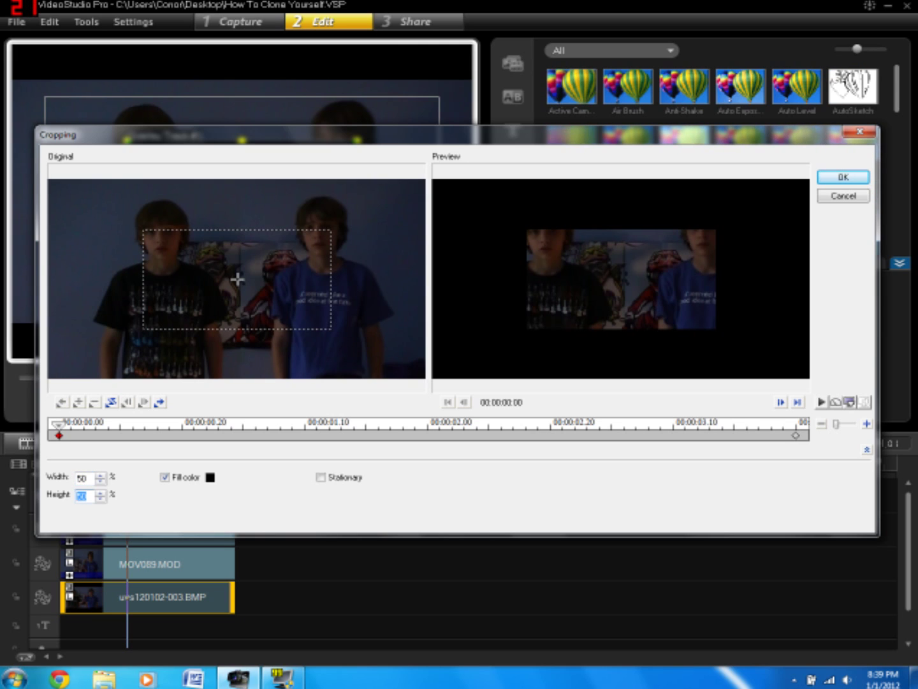
{"action": "type", "text": "10"}
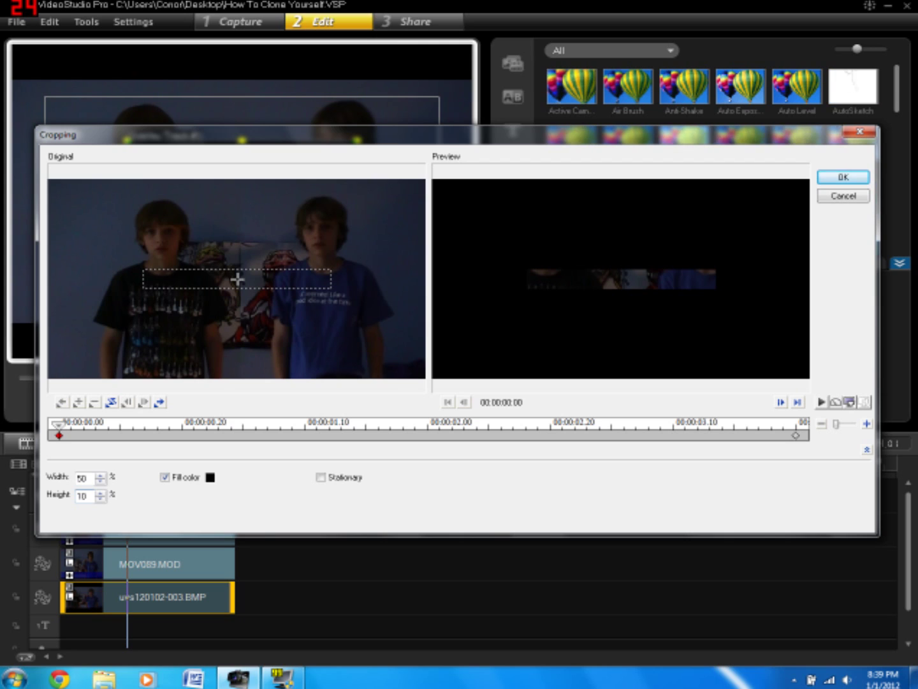
{"action": "type", "text": "0"}
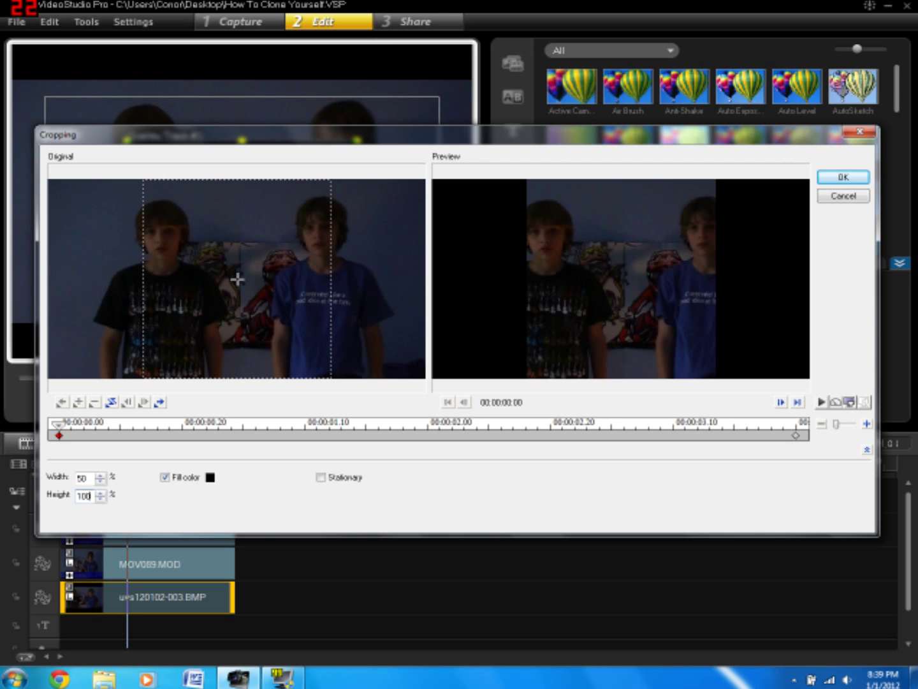
{"action": "left_click_drag", "start_coordinate": [100, 483], "coordinate": [100, 475]}
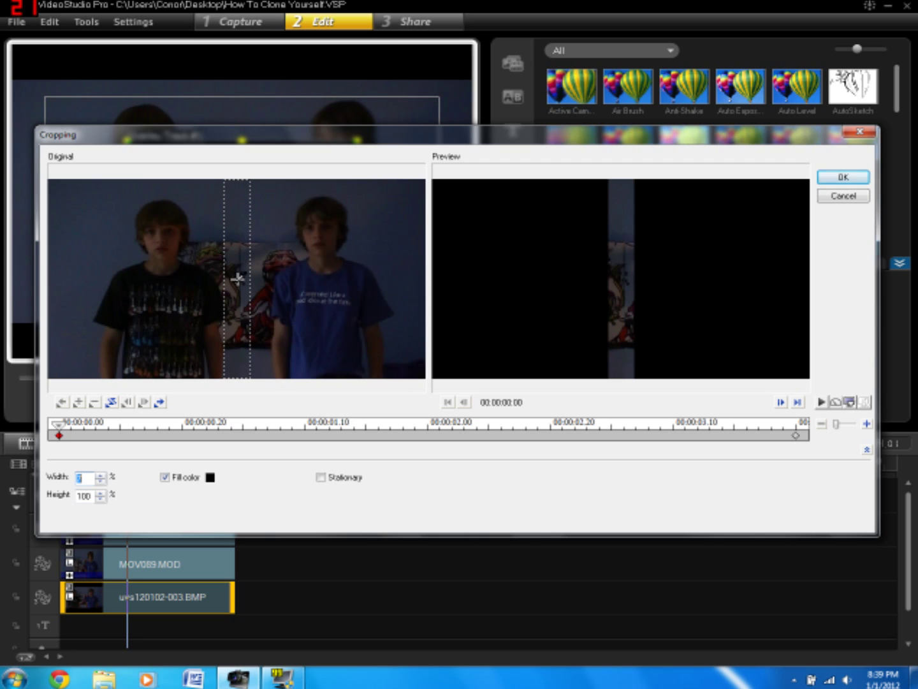
{"action": "left_click_drag", "start_coordinate": [237, 282], "coordinate": [243, 281]}
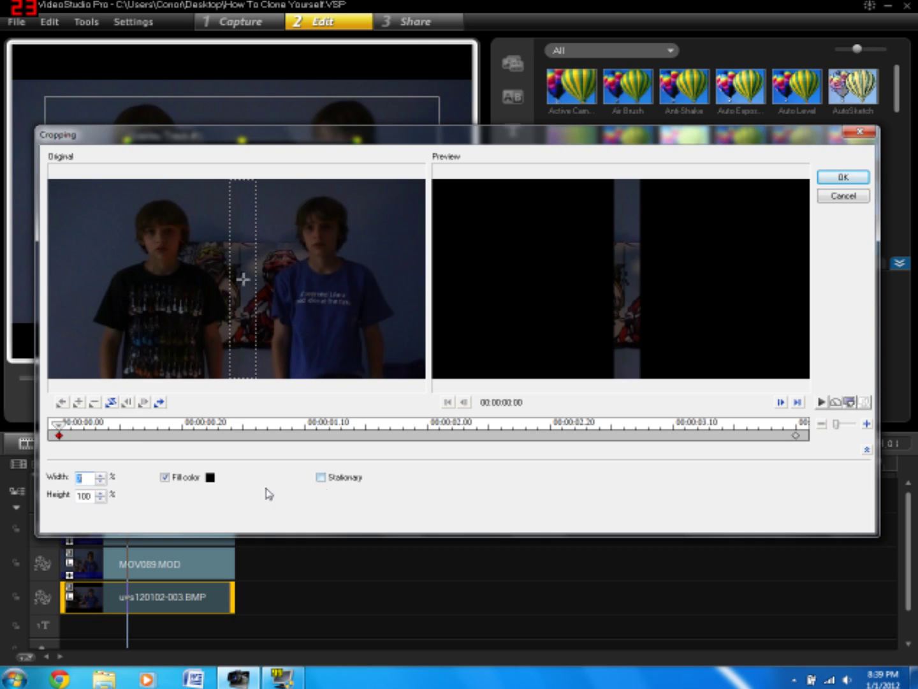
- Turn off the crop's fill color, enable Stationary, and narrow the crop width on the last keyframe at 00:00:04:00
{"action": "left_click", "coordinate": [166, 478]}
{"action": "left_click", "coordinate": [320, 477]}
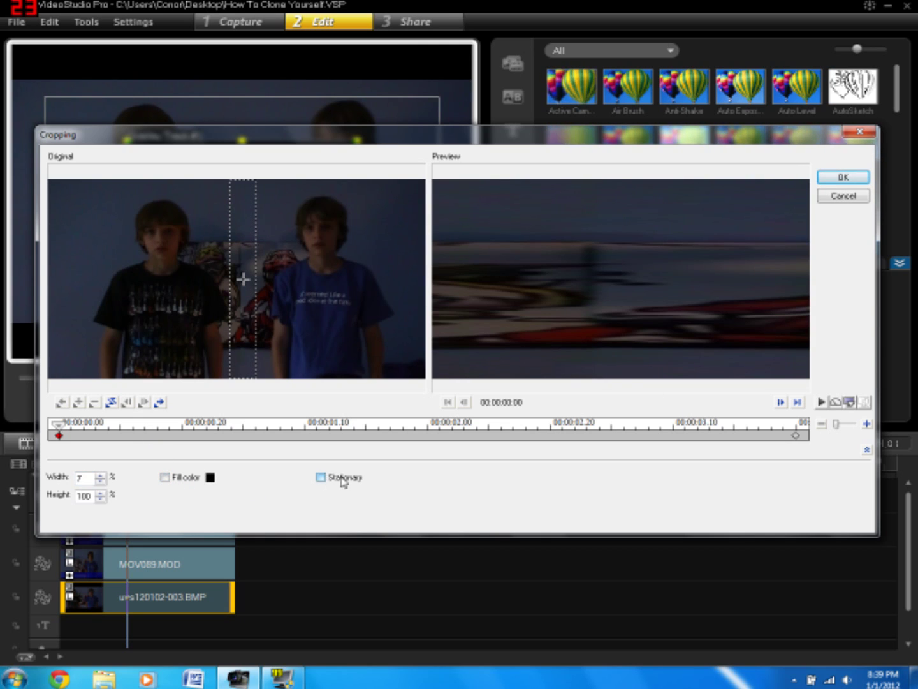
{"action": "left_click_drag", "start_coordinate": [616, 424], "coordinate": [833, 437]}
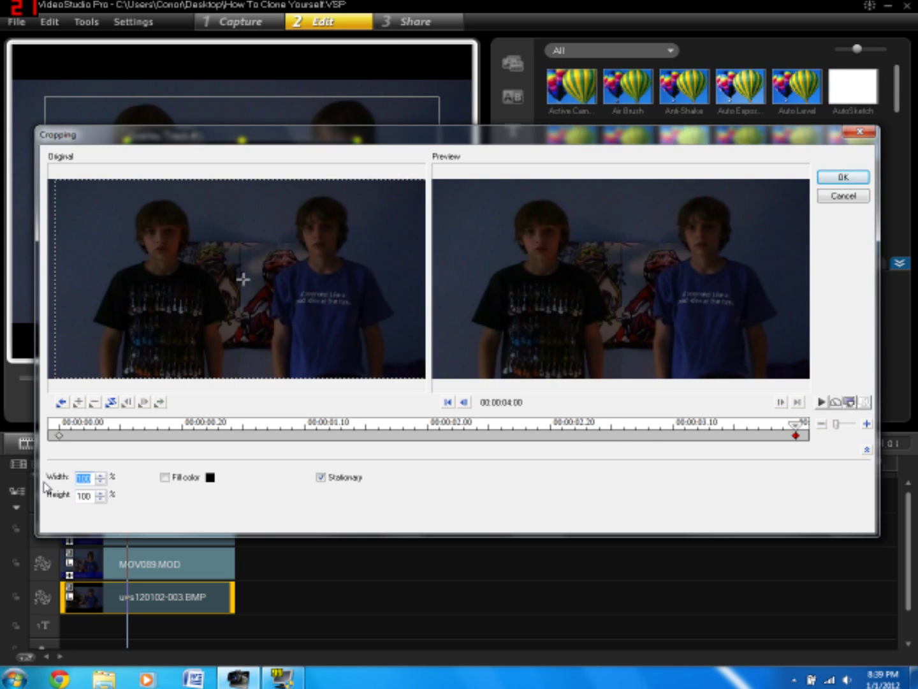
{"action": "type", "text": "1"}
{"action": "left_click", "coordinate": [842, 177]}
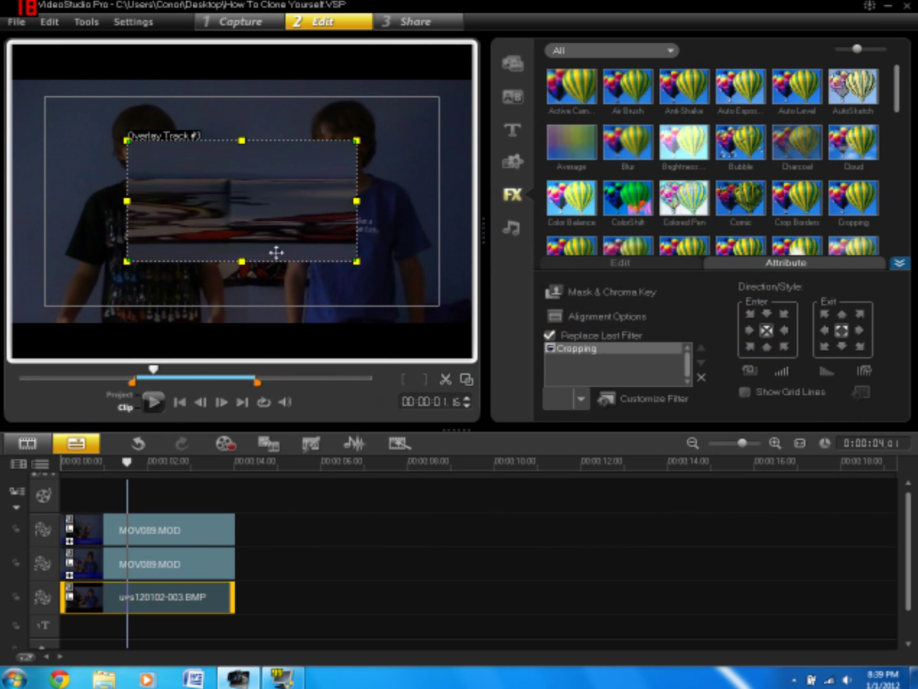
- Fit the Overlay Track #3 snapshot to the screen and narrow it to a thin vertical strip over the seam between the two figures
{"action": "right_click", "coordinate": [289, 201]}
{"action": "mouse_move", "coordinate": [329, 248]}
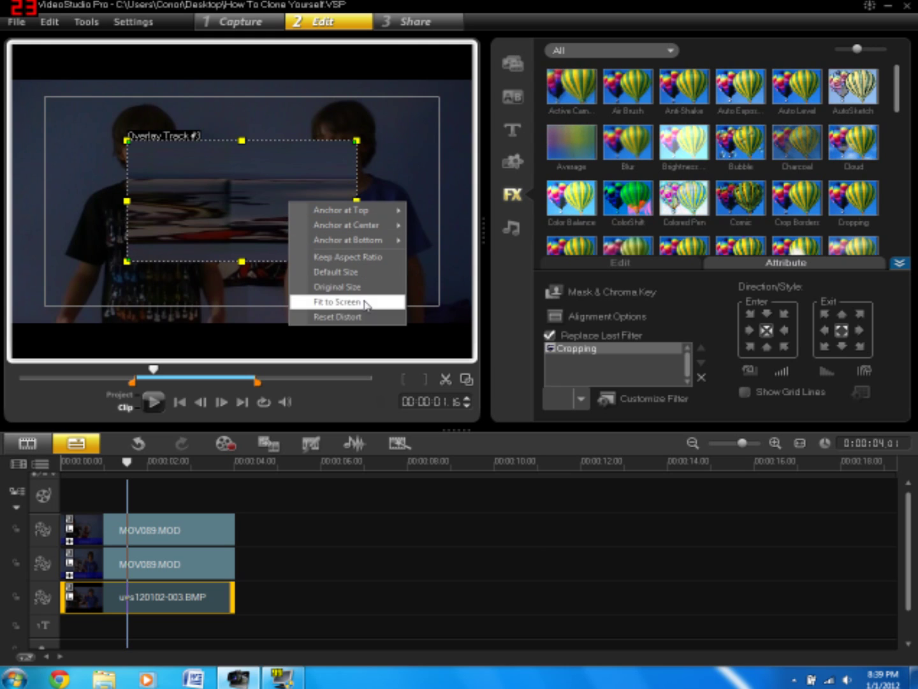
{"action": "left_click", "coordinate": [332, 273]}
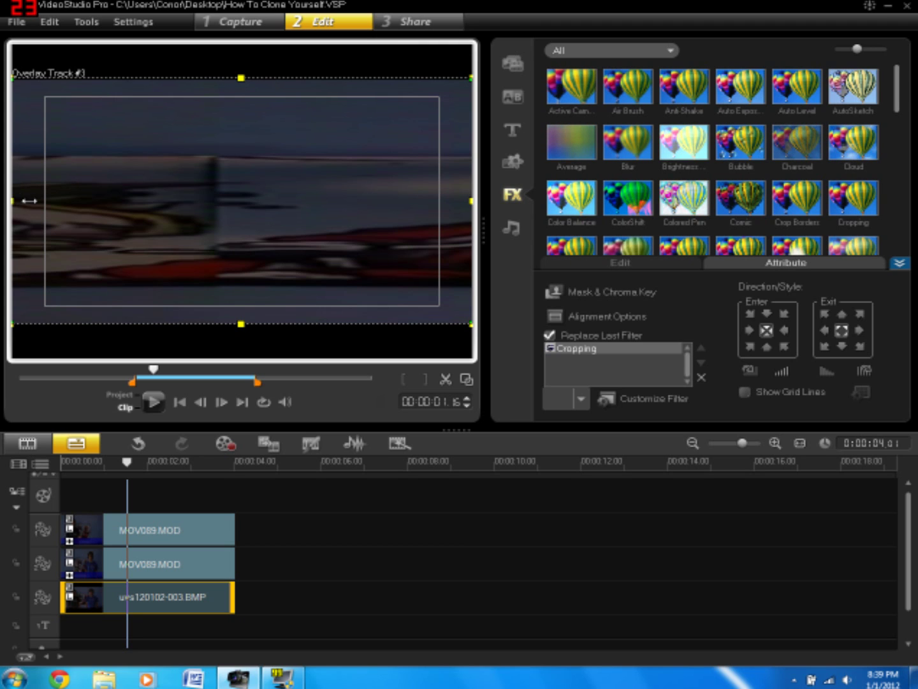
{"action": "left_click_drag", "start_coordinate": [15, 201], "coordinate": [215, 199]}
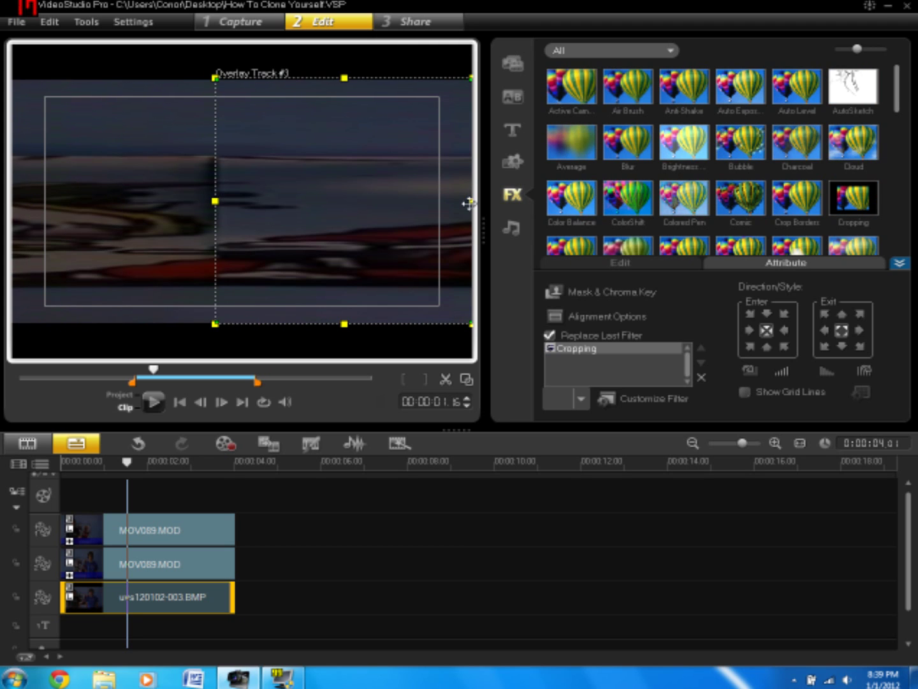
{"action": "left_click_drag", "start_coordinate": [468, 203], "coordinate": [261, 201]}
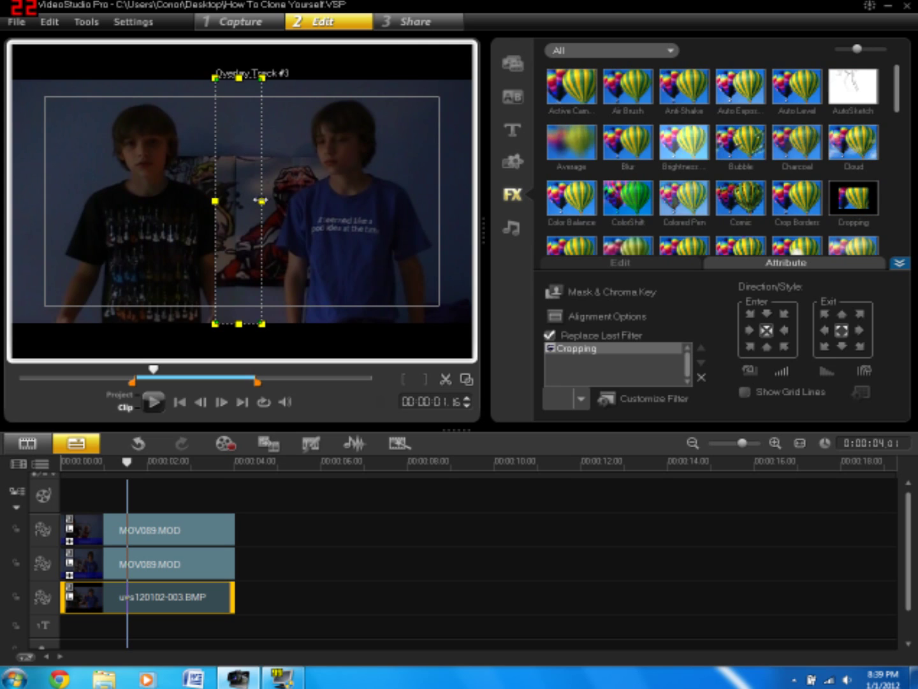
{"action": "left_click_drag", "start_coordinate": [215, 201], "coordinate": [232, 201]}
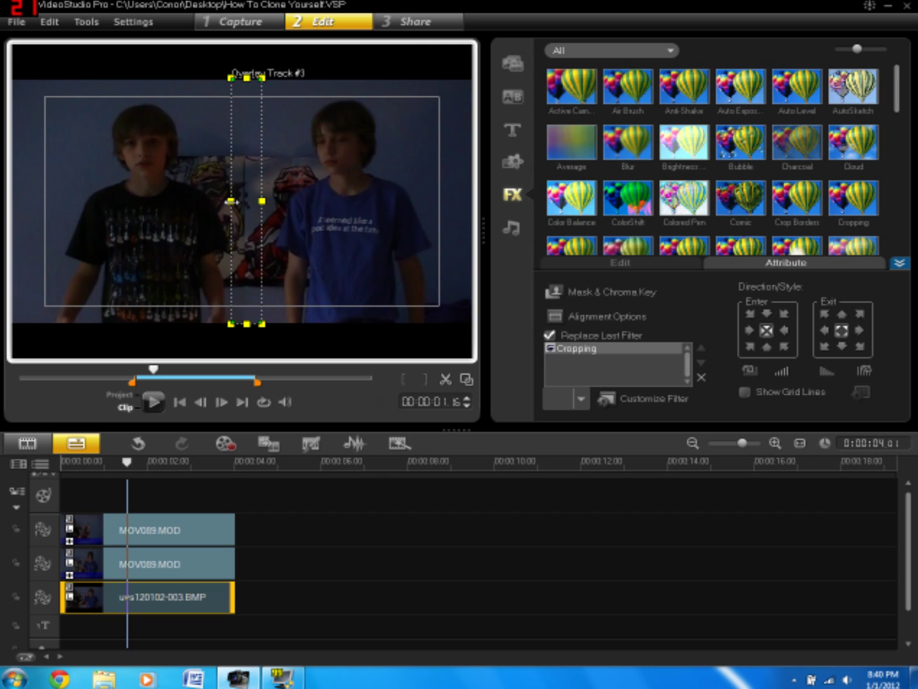
{"action": "left_click_drag", "start_coordinate": [231, 201], "coordinate": [236, 202]}
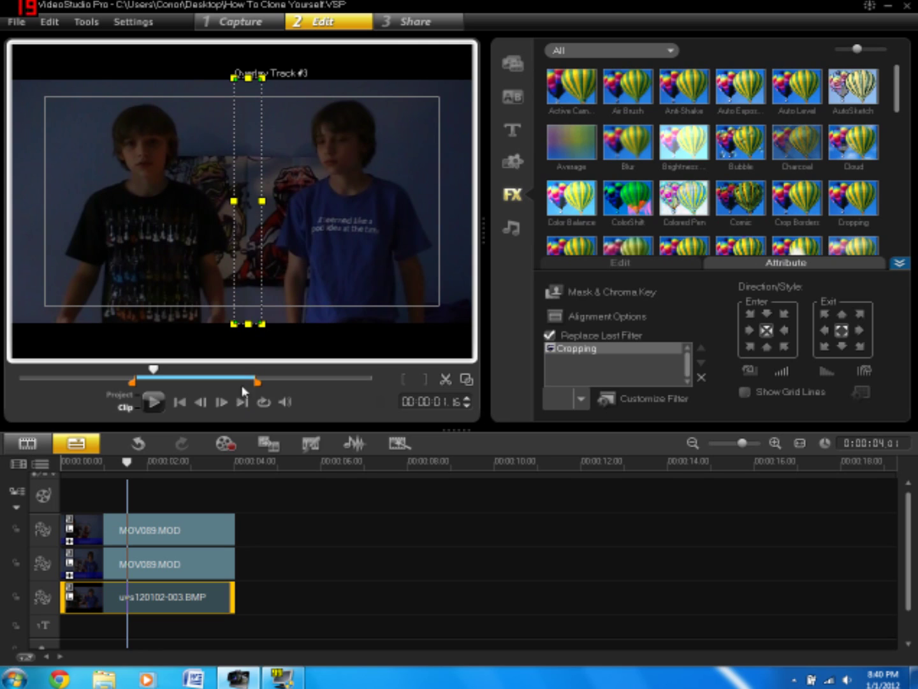
- Inspect the strip at about 00:00:03.04 and 00:00:02.24, and adjust its lower edge to line up with the picture's lower edge
{"action": "left_click", "coordinate": [201, 463]}
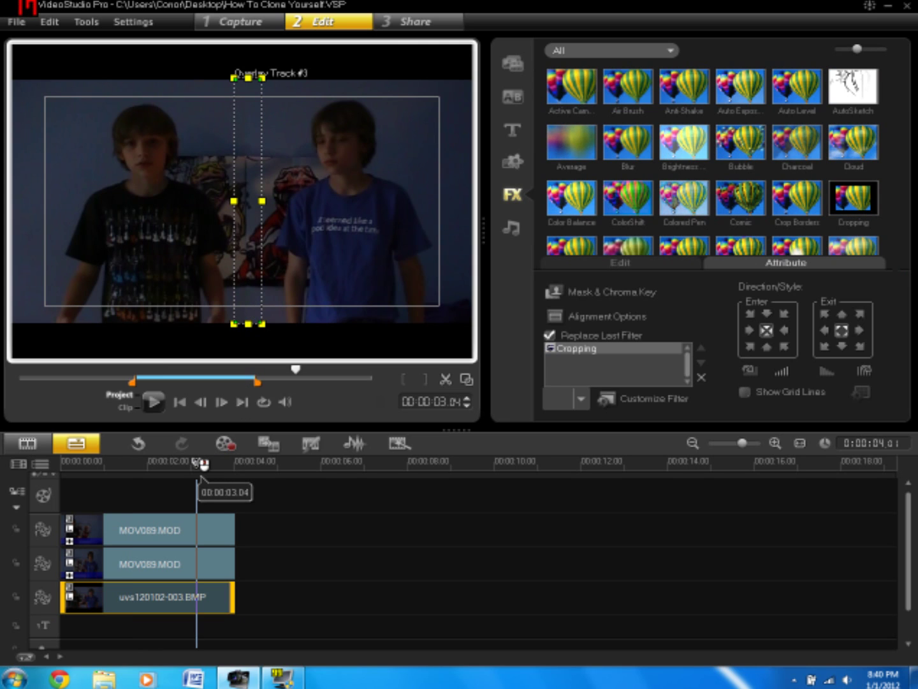
{"action": "left_click", "coordinate": [195, 462]}
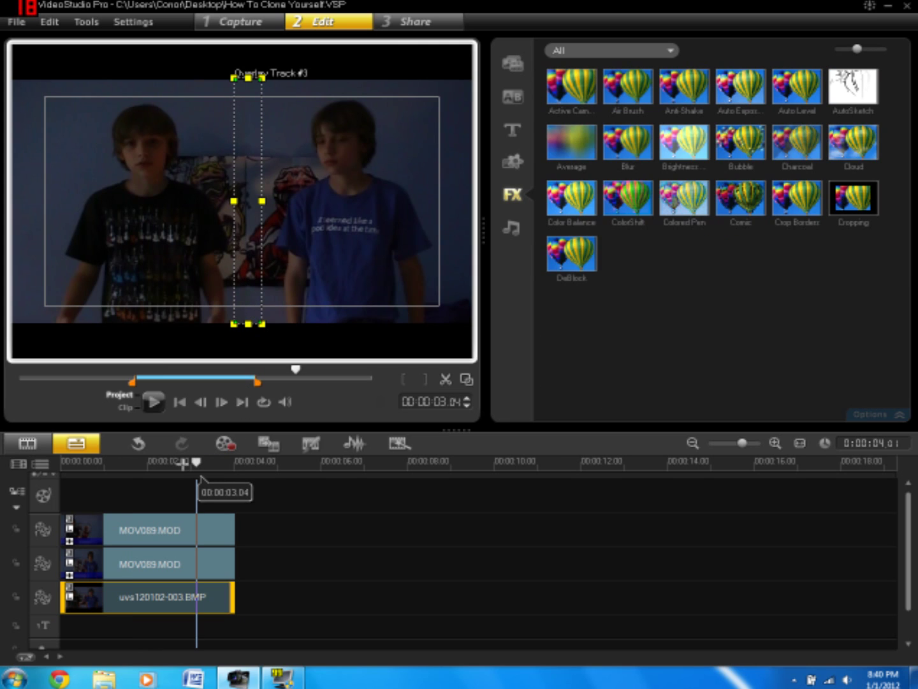
{"action": "left_click", "coordinate": [190, 464]}
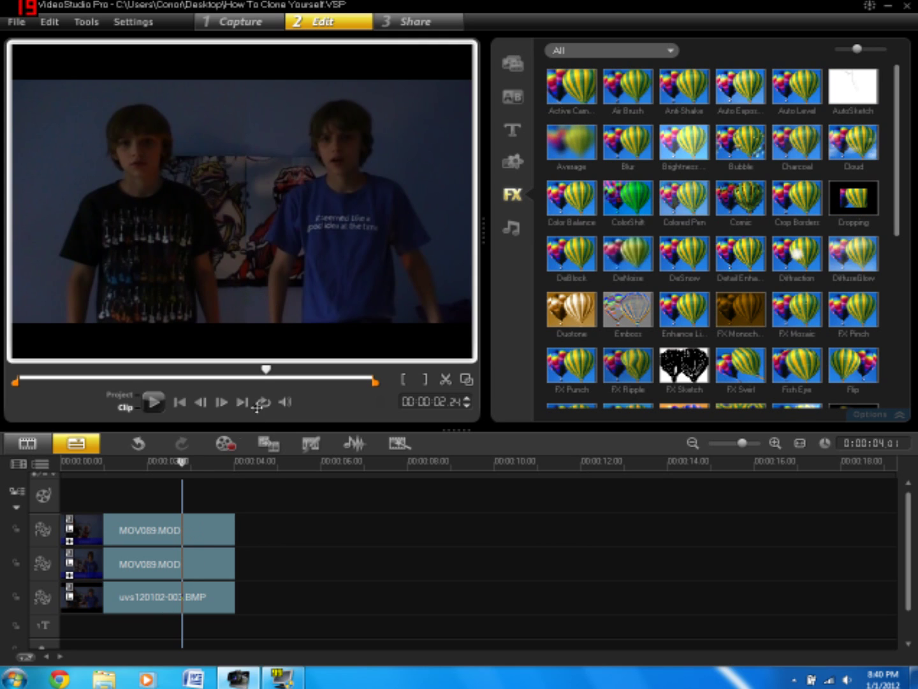
{"action": "left_click", "coordinate": [247, 324]}
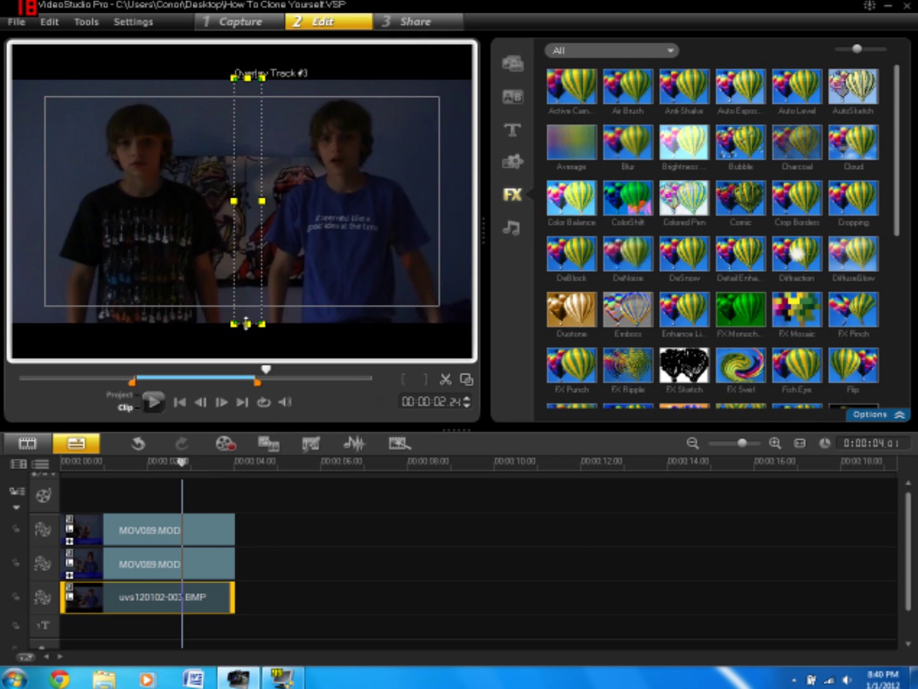
{"action": "left_click_drag", "start_coordinate": [246, 324], "coordinate": [248, 324]}
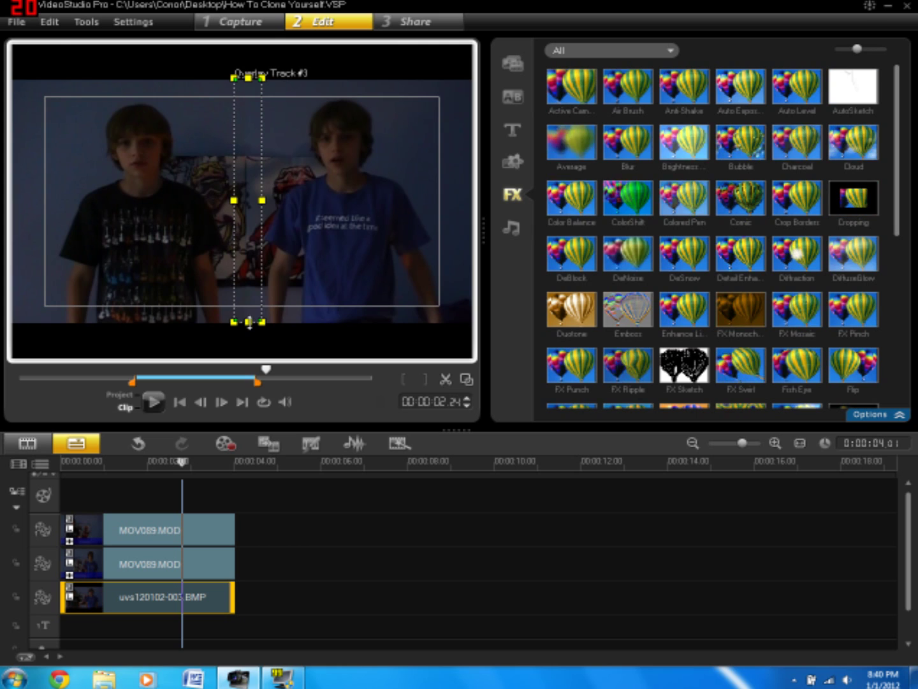
- Play the project from its start to check the cropped snapshot strip over the seam
{"action": "left_click", "coordinate": [189, 470]}
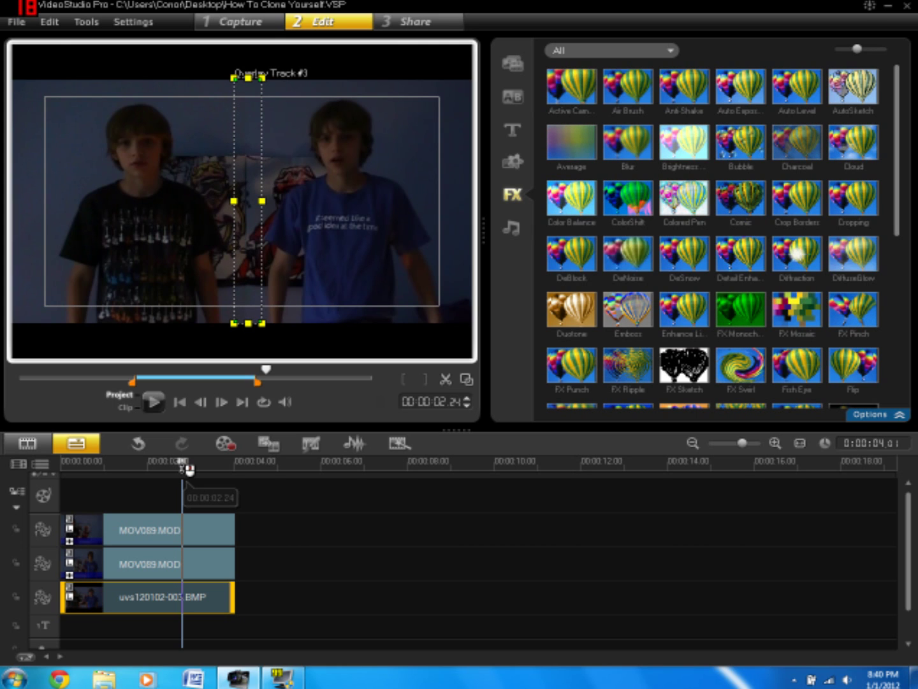
{"action": "left_click", "coordinate": [185, 463]}
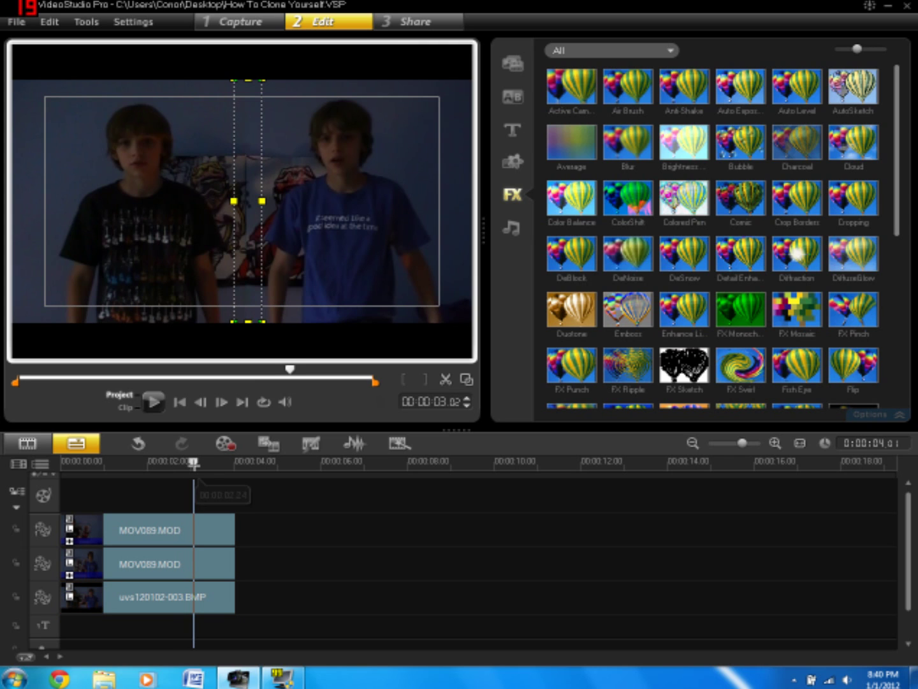
{"action": "left_click_drag", "start_coordinate": [182, 462], "coordinate": [19, 477]}
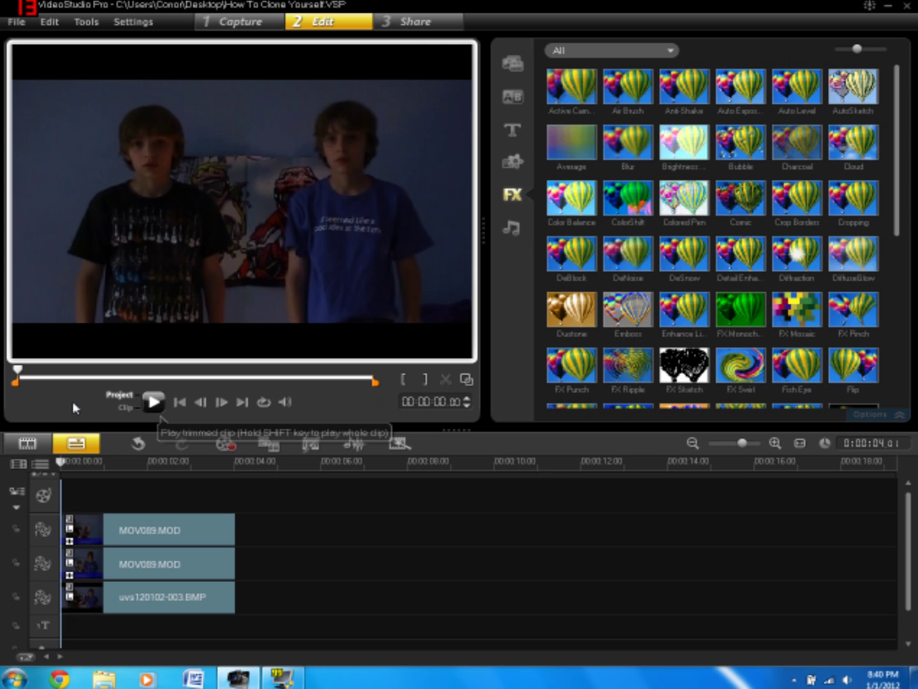
{"action": "key", "text": "space"}
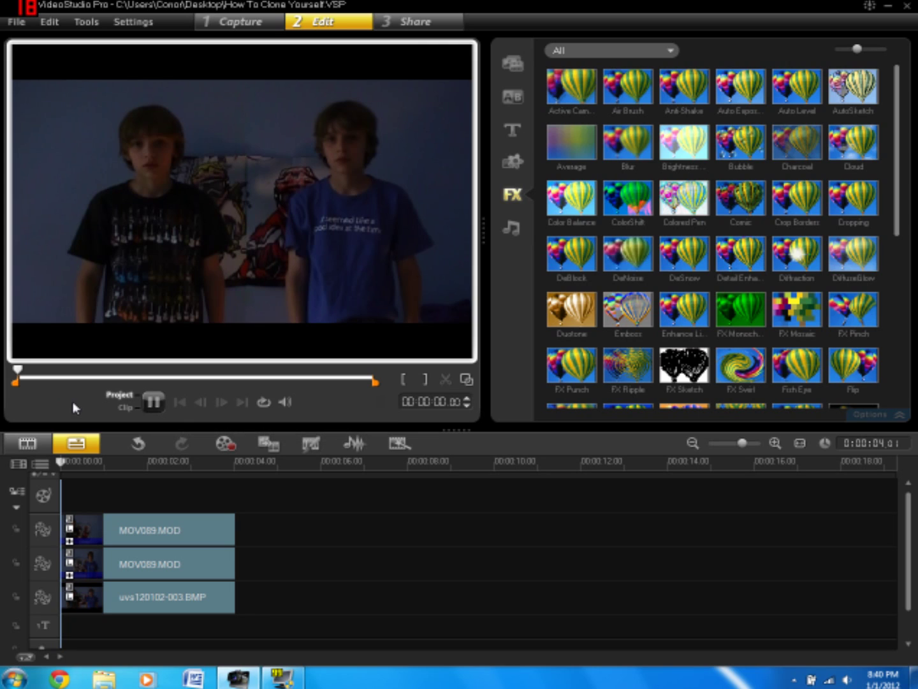